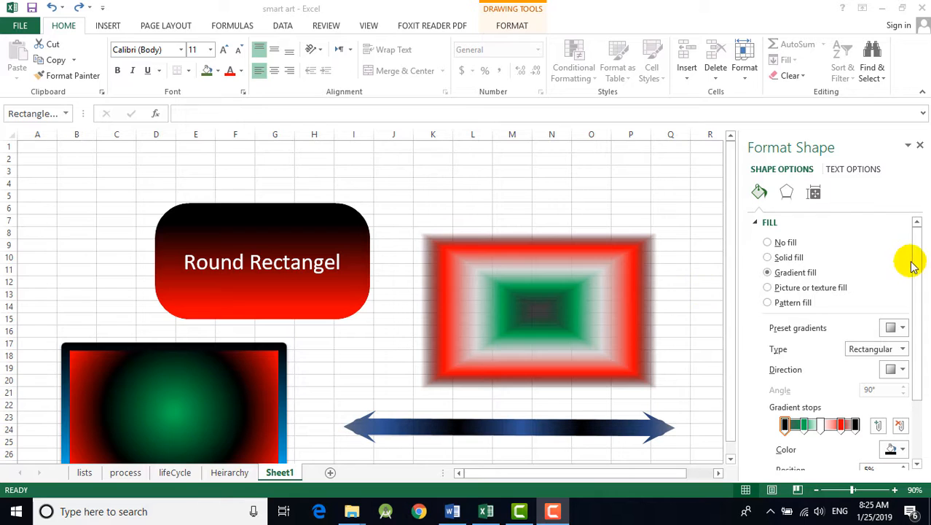
- Review the gradient fill settings of the red, white and green rectangle
left_click(919, 265)
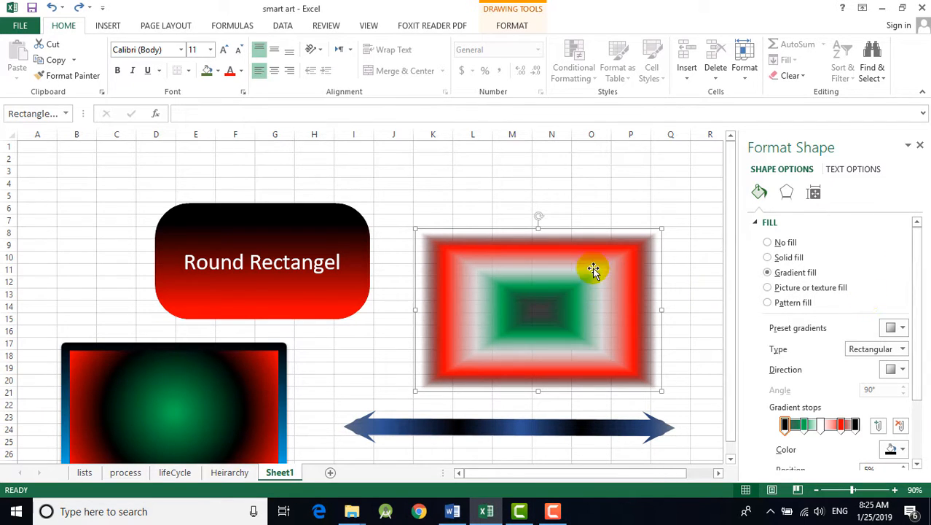
left_click(696, 243)
left_click(640, 283)
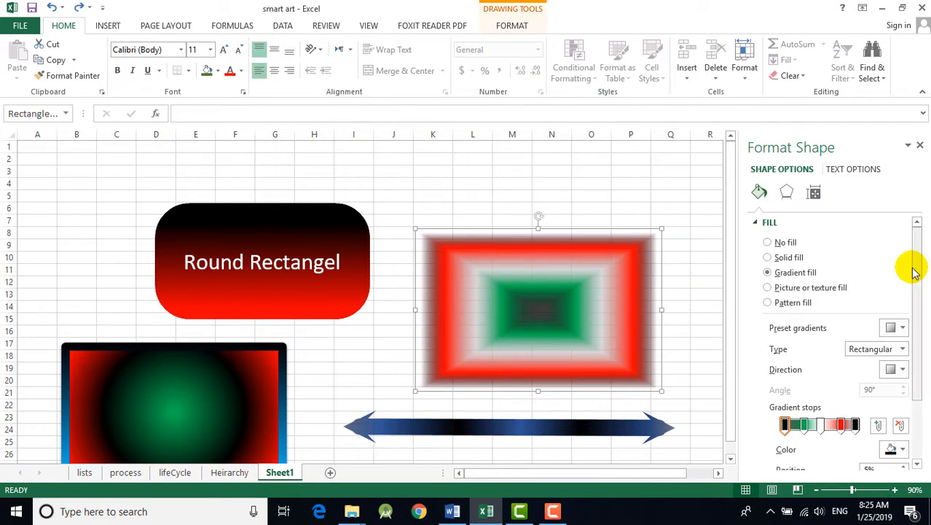
scroll(919, 277, "down", 2)
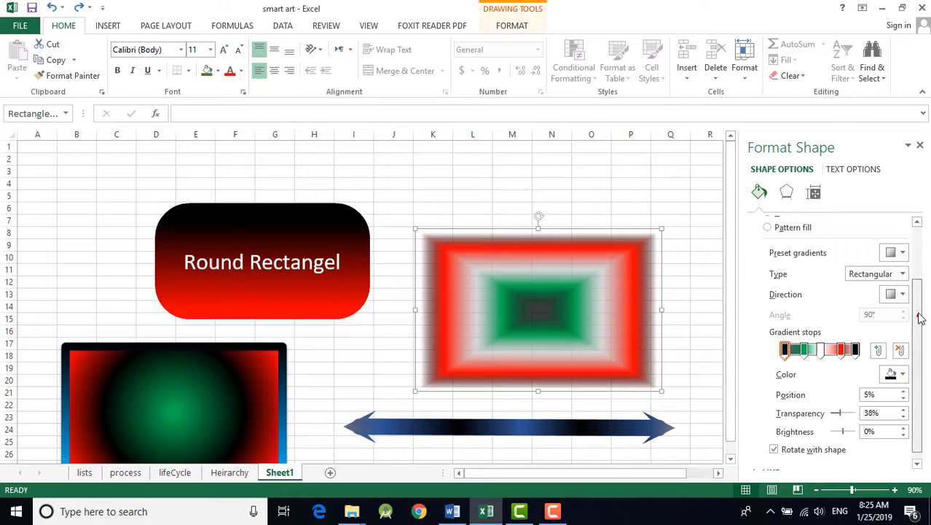
left_click_drag(919, 318, 918, 284)
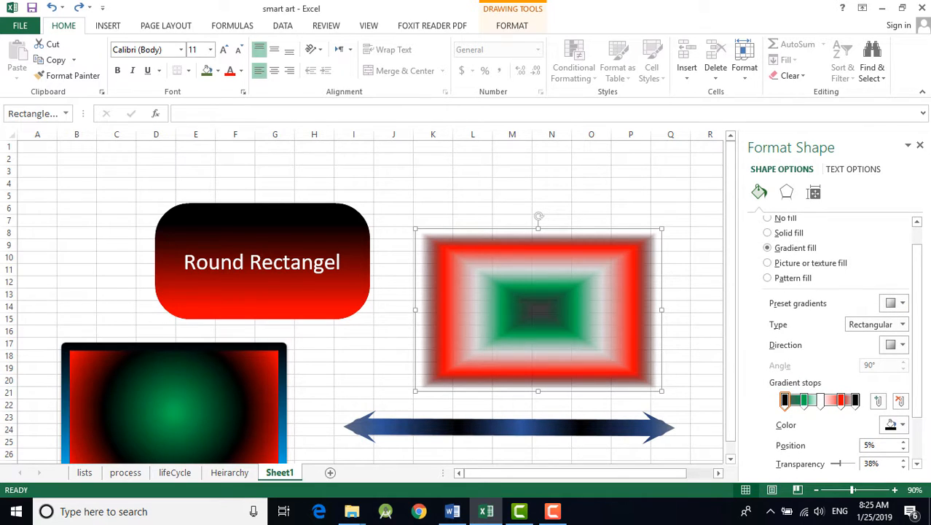
- Open the shape formatting settings for the "Round Rectangel" shape and switch its fill to picture or texture
left_click(324, 279)
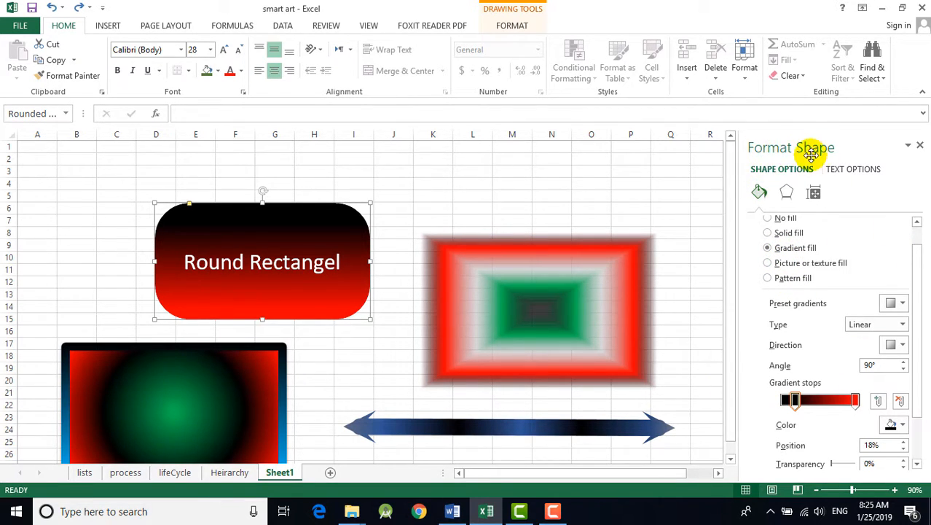
left_click(920, 146)
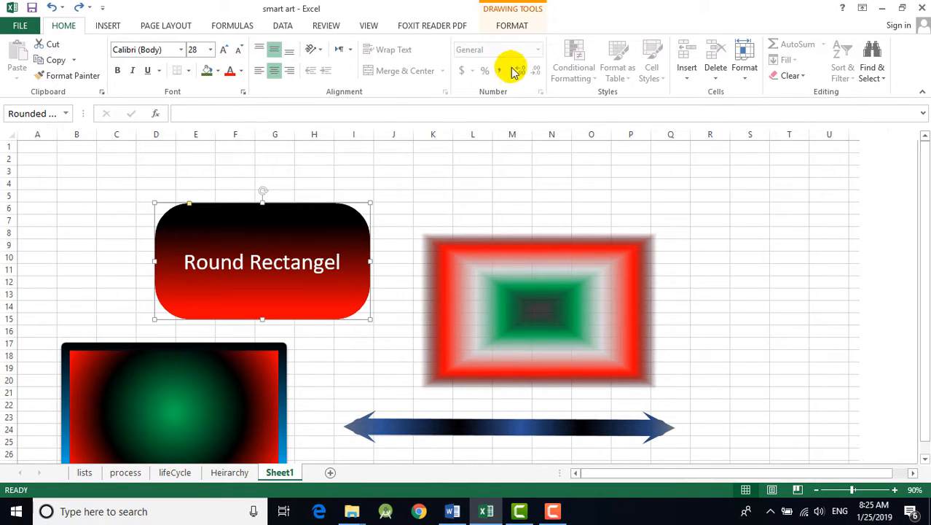
left_click(512, 26)
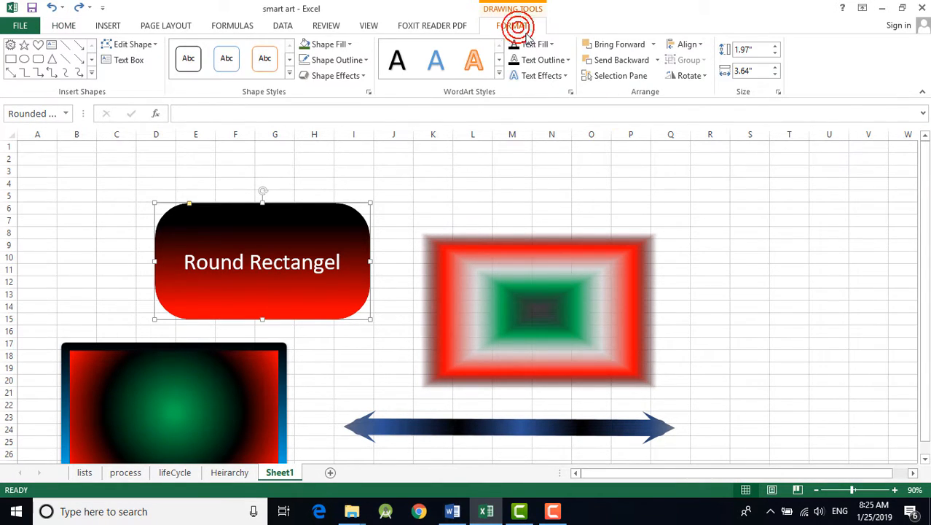
left_click(369, 93)
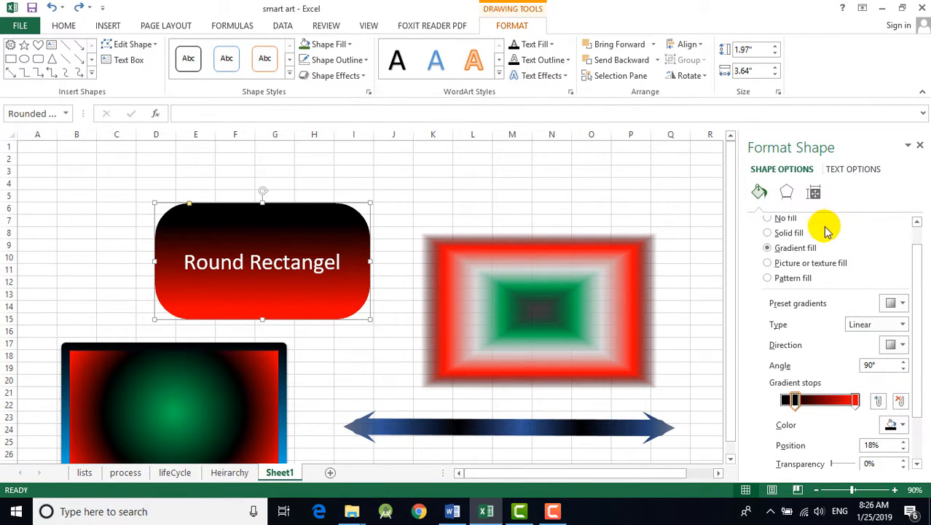
left_click(861, 172)
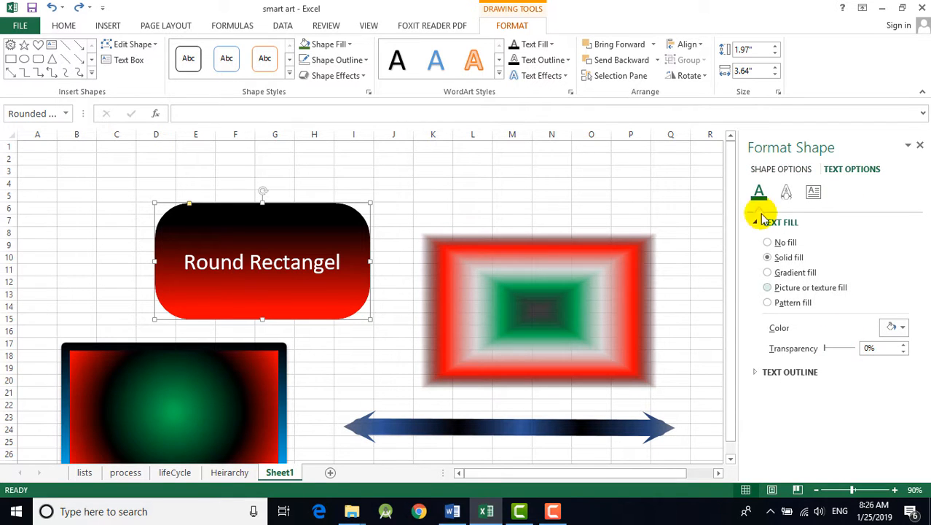
left_click(769, 171)
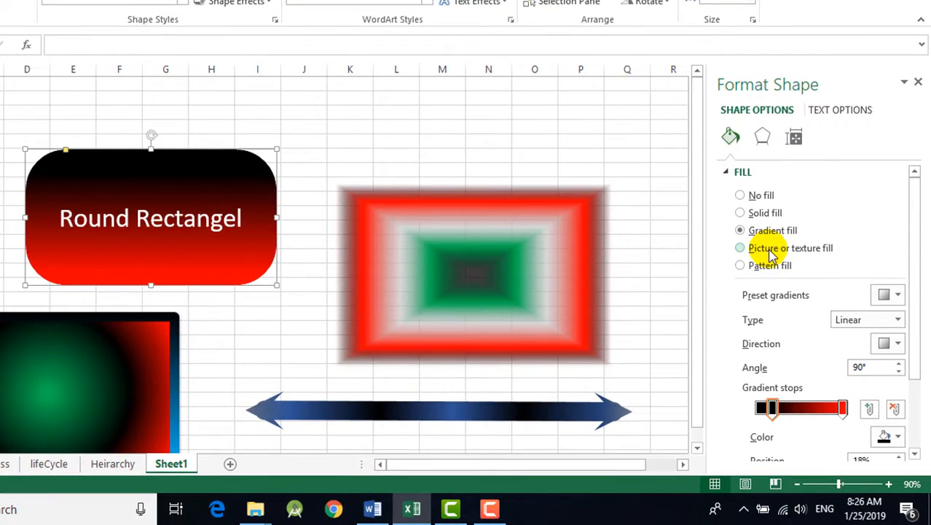
left_click(770, 250)
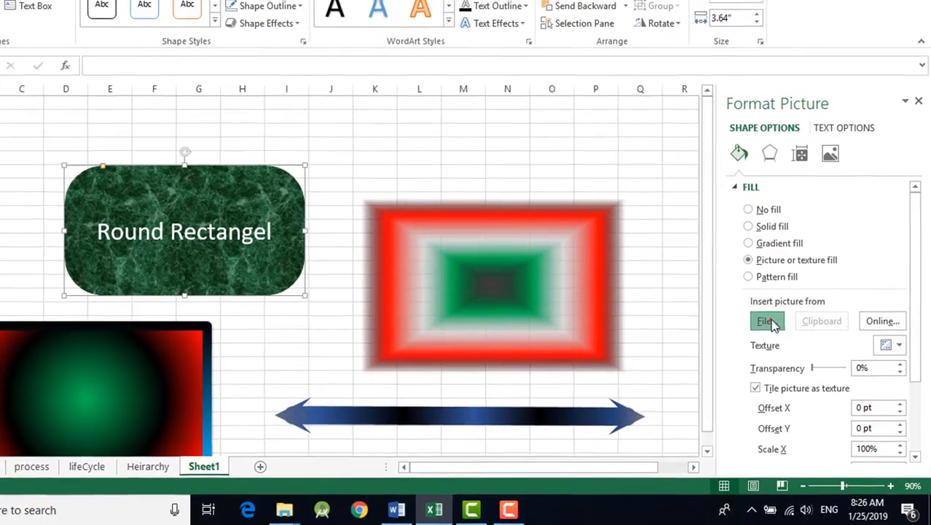
- Fill the rounded rectangle with the picture file 819_main
left_click(773, 324)
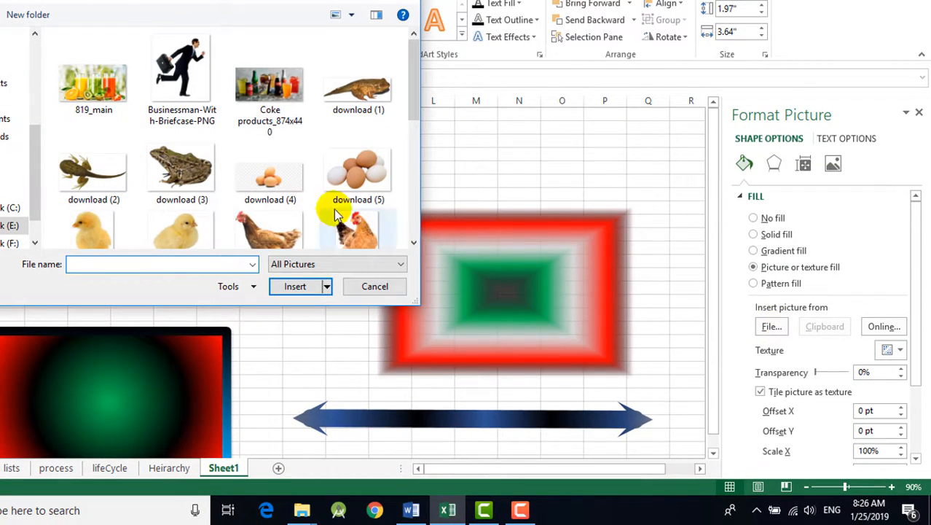
left_click(62, 82)
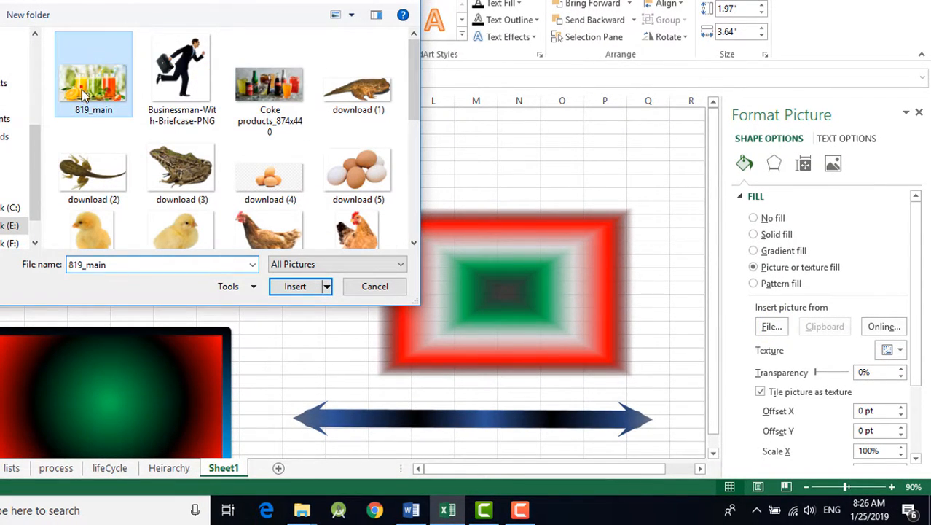
left_click(291, 285)
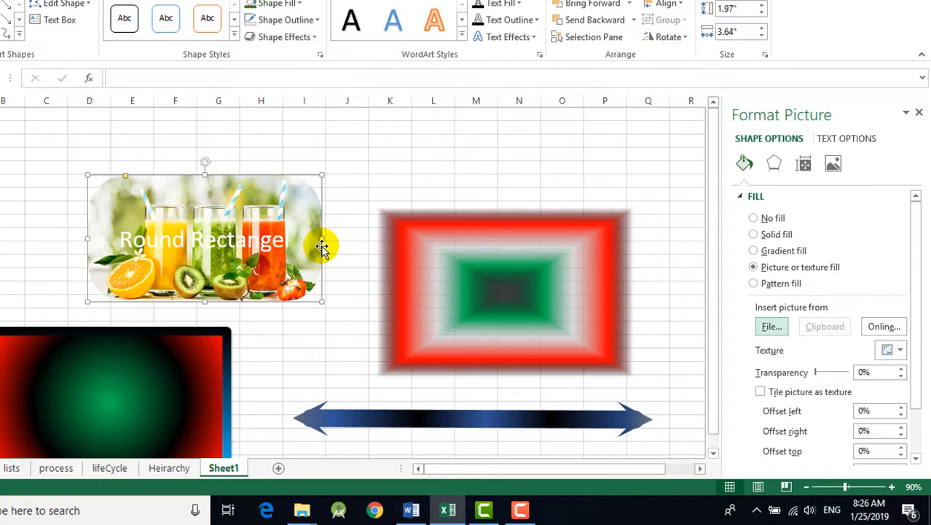
- Apply the crumpled brown paper texture as the rounded rectangle's fill
left_click(894, 351)
left_click(900, 357)
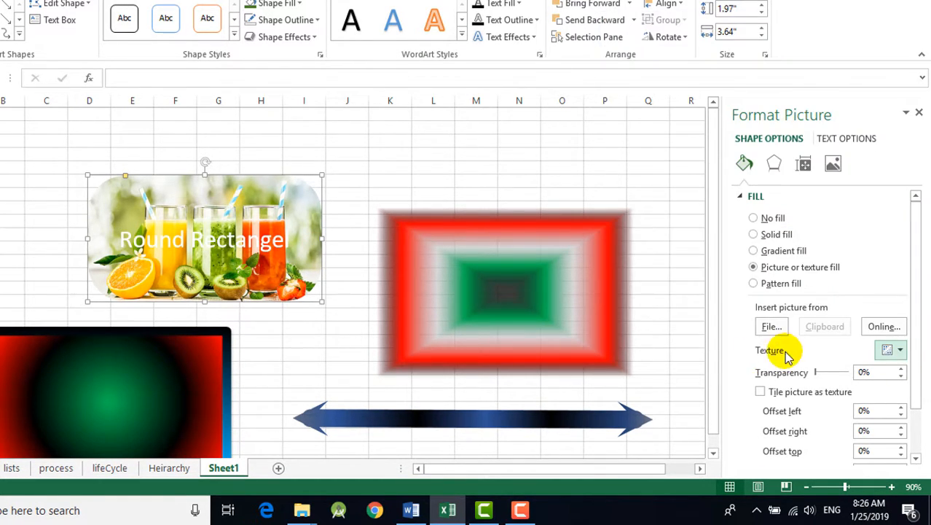
left_click(898, 351)
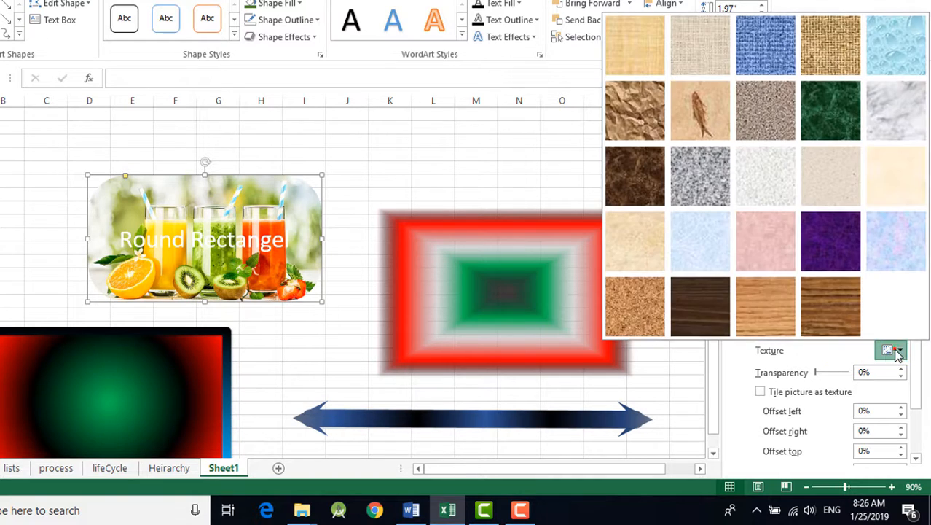
left_click(636, 111)
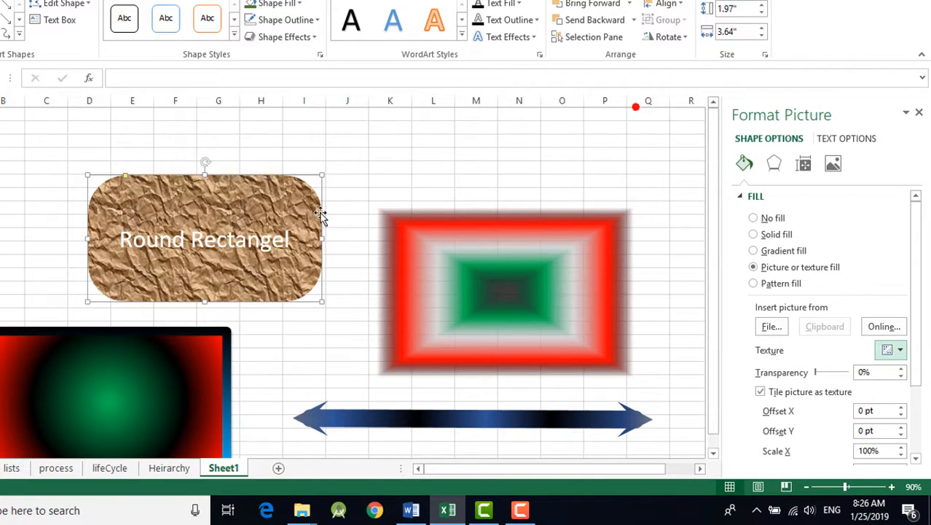
- Change the gradient rectangle to a picture or texture fill using the fish fossil texture
left_click(536, 301)
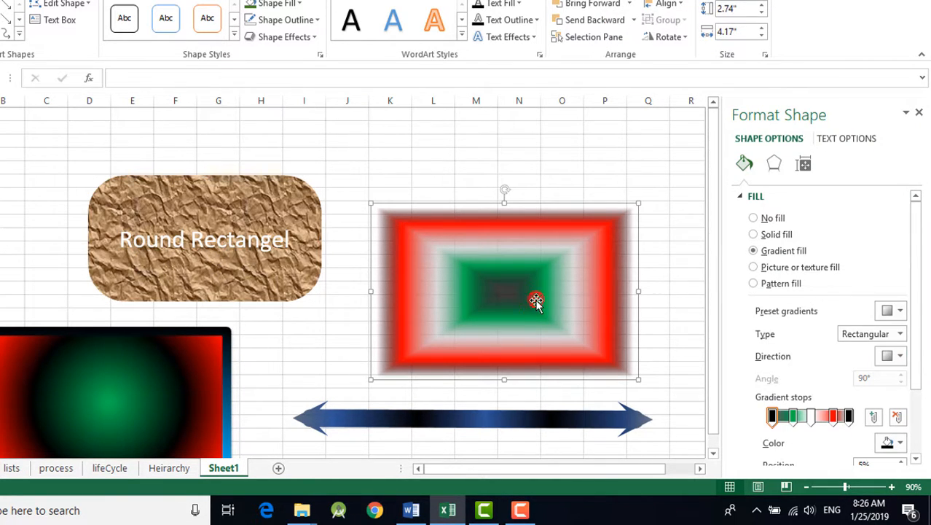
left_click(755, 266)
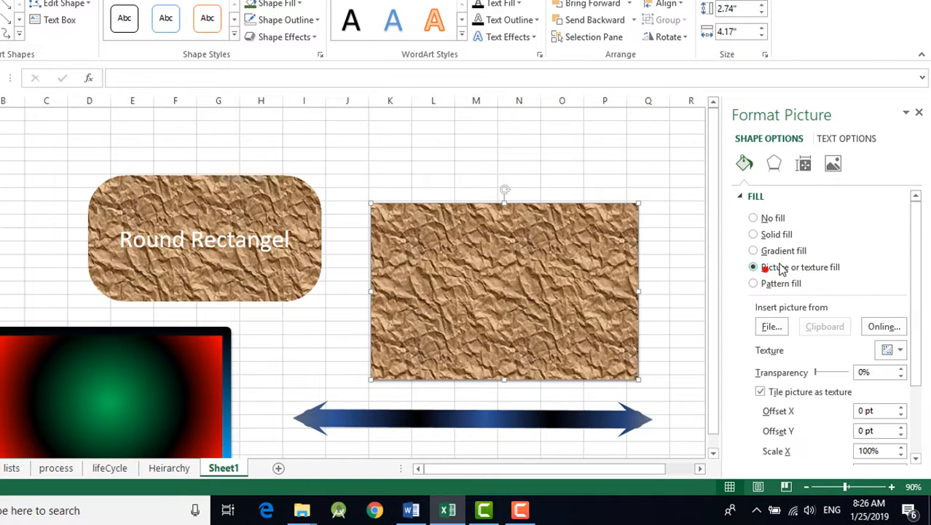
left_click(894, 351)
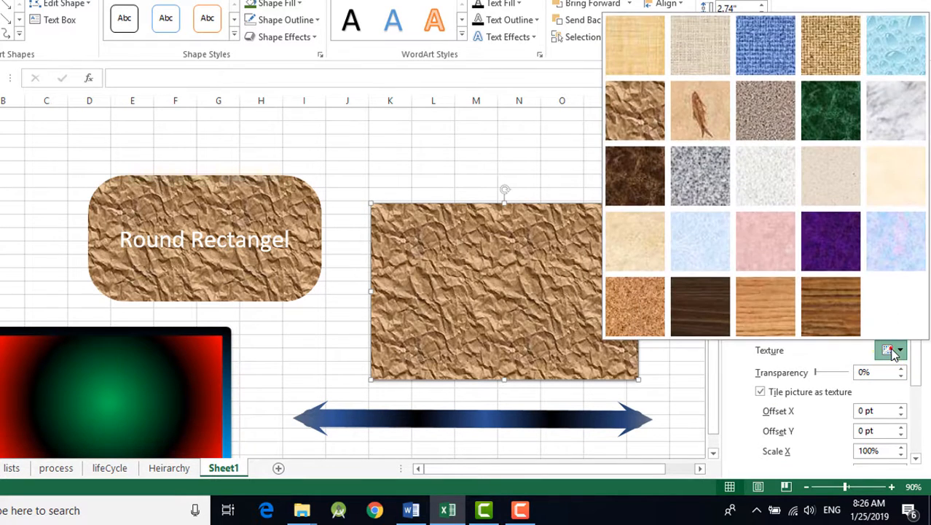
left_click(702, 124)
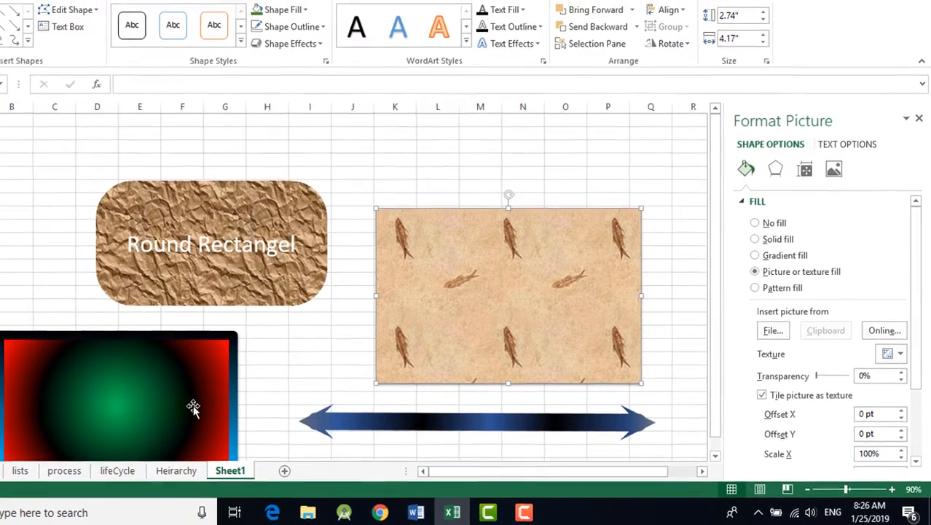
left_click(186, 403)
left_click(480, 297)
scroll(744, 301, "down", 2)
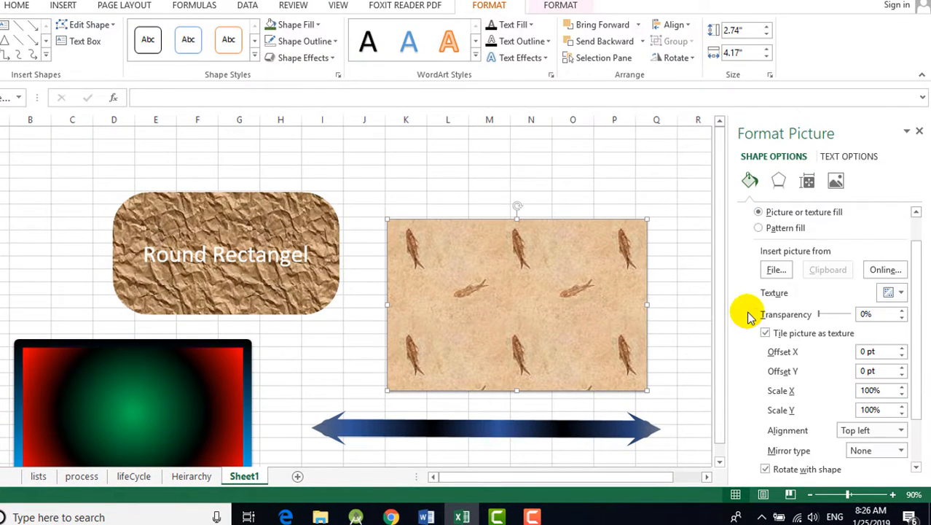
left_click(255, 255)
scroll(726, 360, "down", 2)
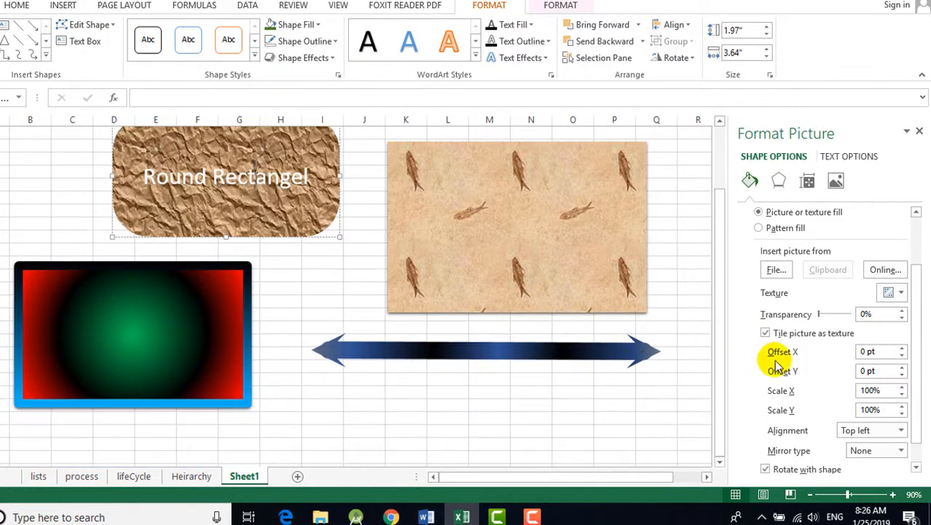
scroll(426, 277, "up", 2)
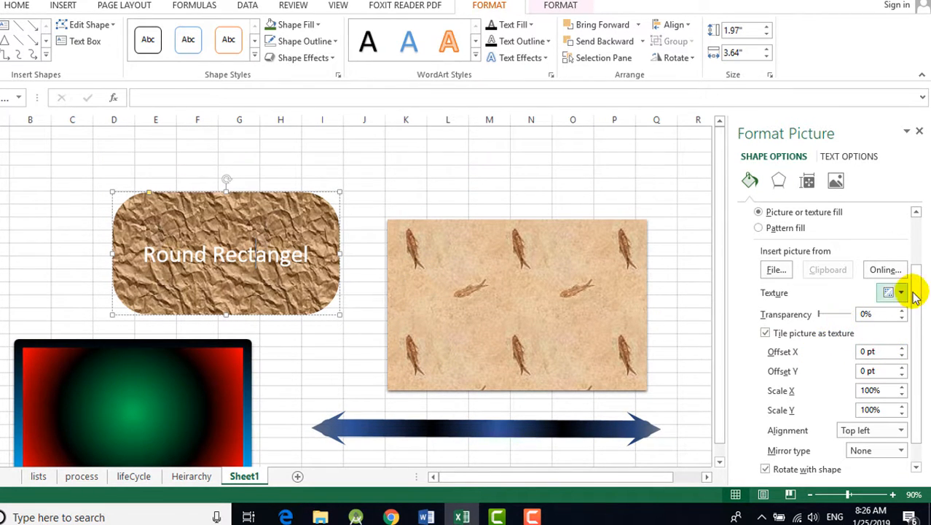
- Reposition the fish-textured rectangle slightly higher and farther right, trying its fill transparency at 69% and returning it to 0%
left_click_drag(563, 312, 551, 276)
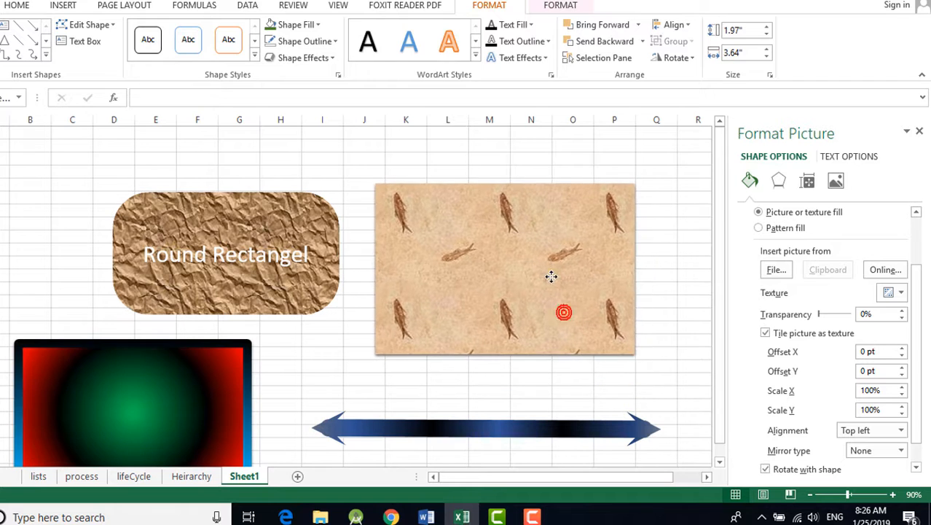
left_click_drag(821, 315, 844, 314)
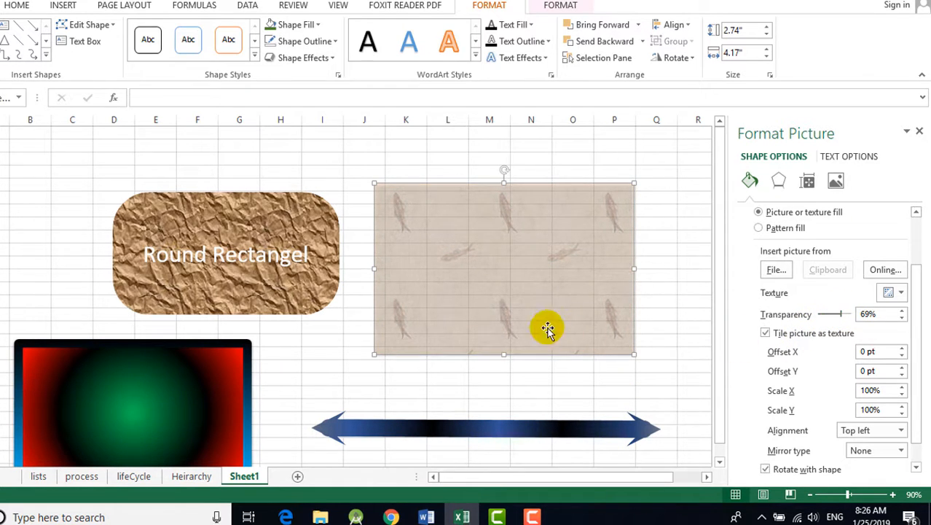
left_click_drag(539, 323, 498, 339)
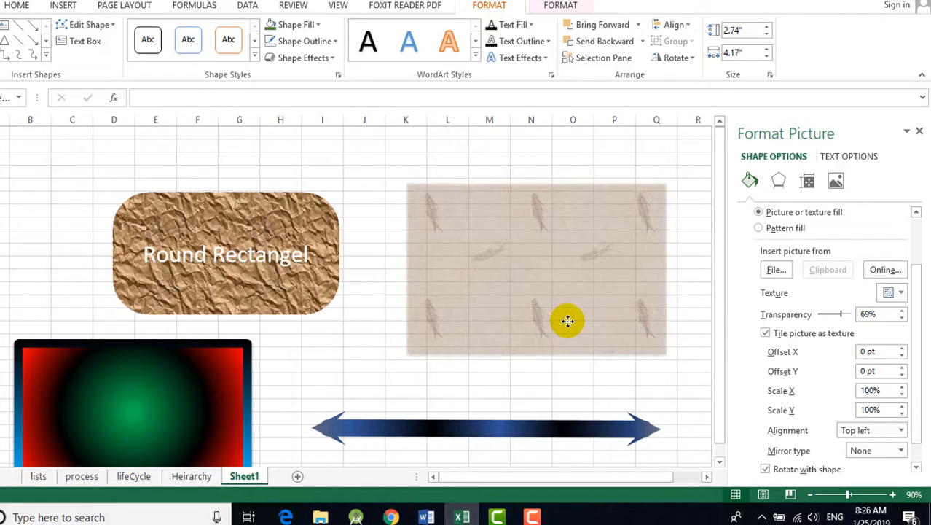
left_click_drag(843, 319, 819, 314)
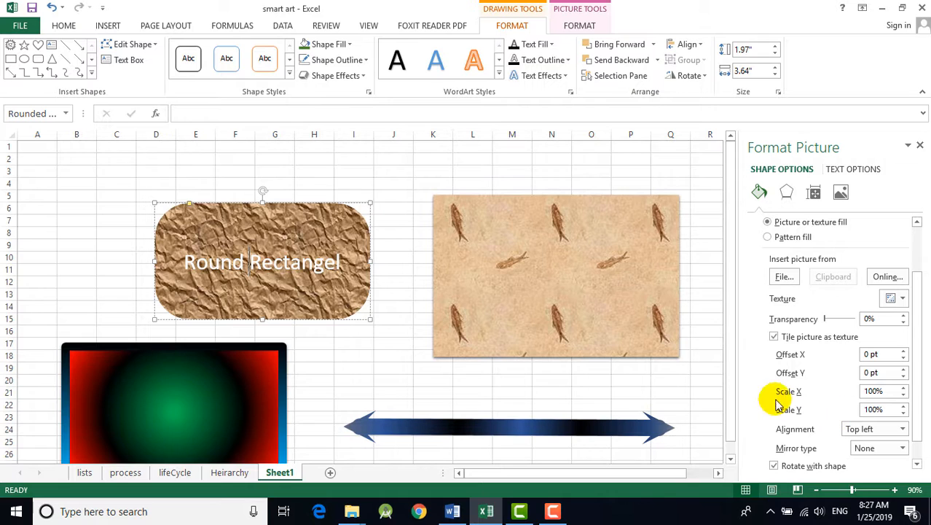
left_click(353, 284)
left_click(451, 286)
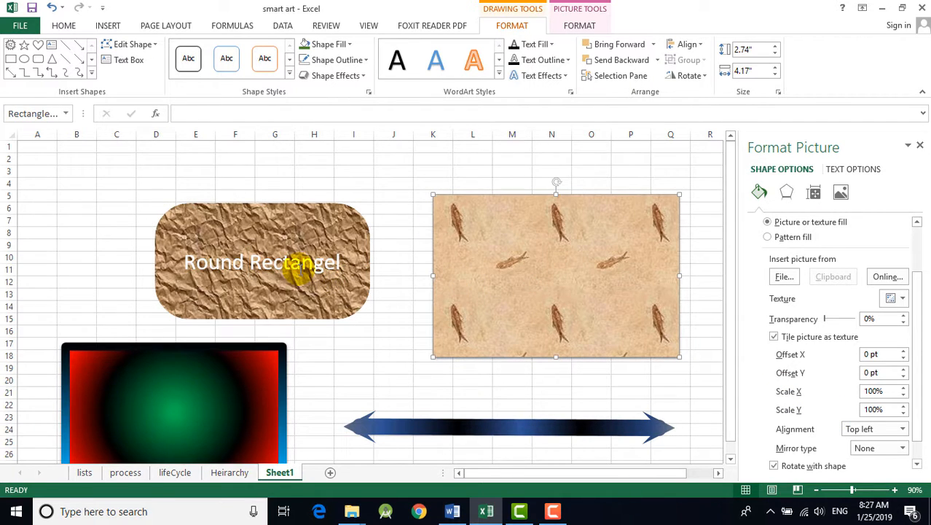
left_click(297, 306)
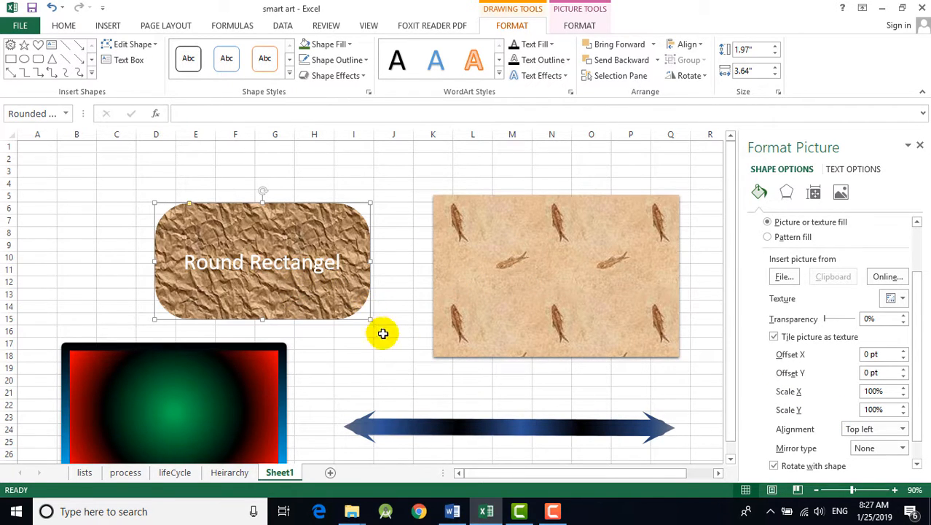
- Raise the fish-textured rectangle's horizontal texture offset (Offset X) to 14 pt and bring it back down to 9.5 pt
left_click(602, 309)
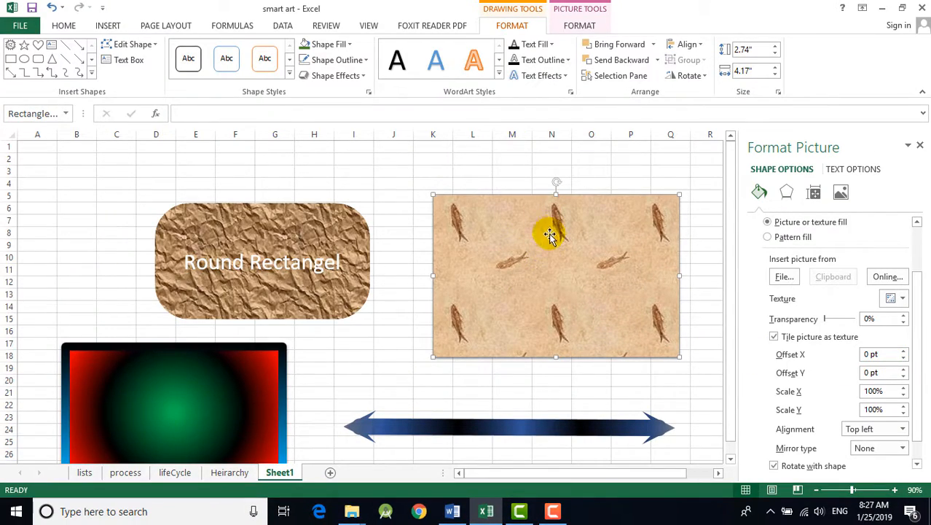
left_click(903, 350)
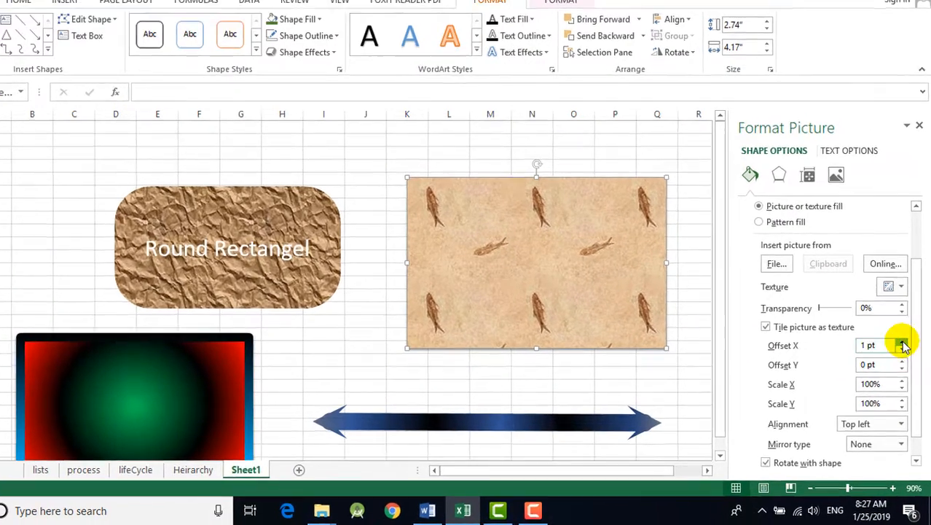
left_click(904, 350)
left_click(904, 350)
left_click(904, 351)
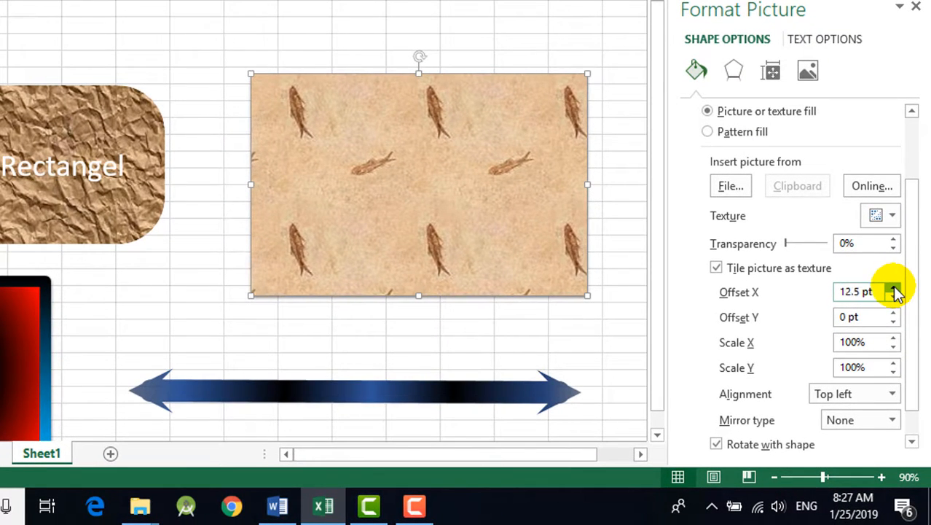
left_click(894, 289)
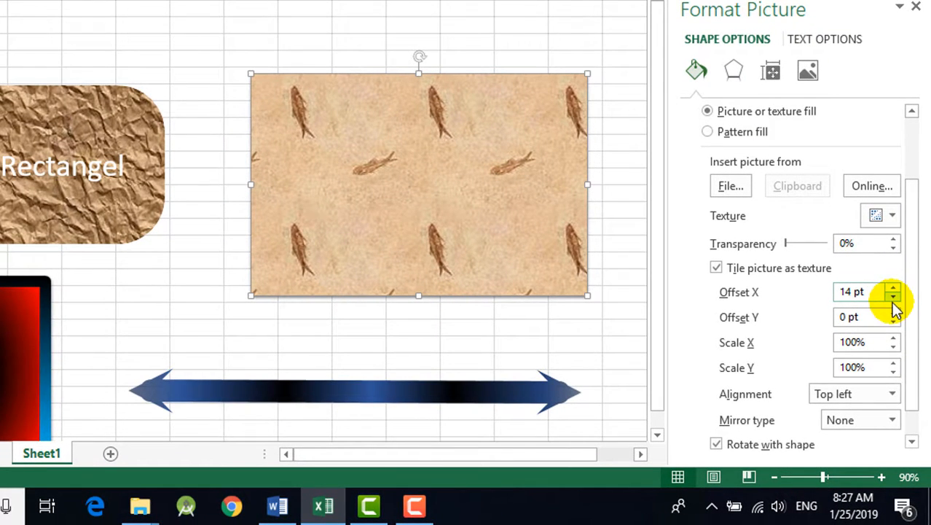
left_click(894, 299)
left_click(894, 299)
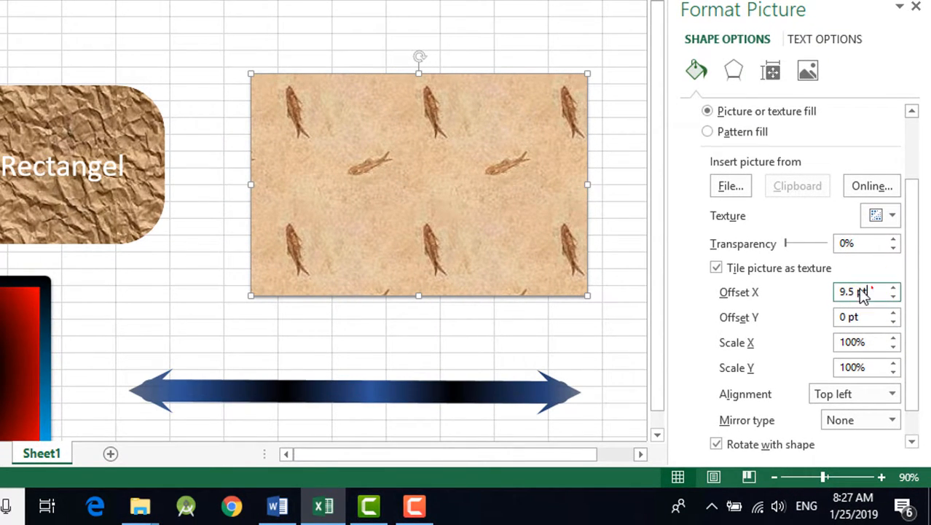
- Reset the fish texture's Offset X to 0 pt and shrink its tiles to Scale X 35% and Scale Y 36%
type("0")
key("Return")
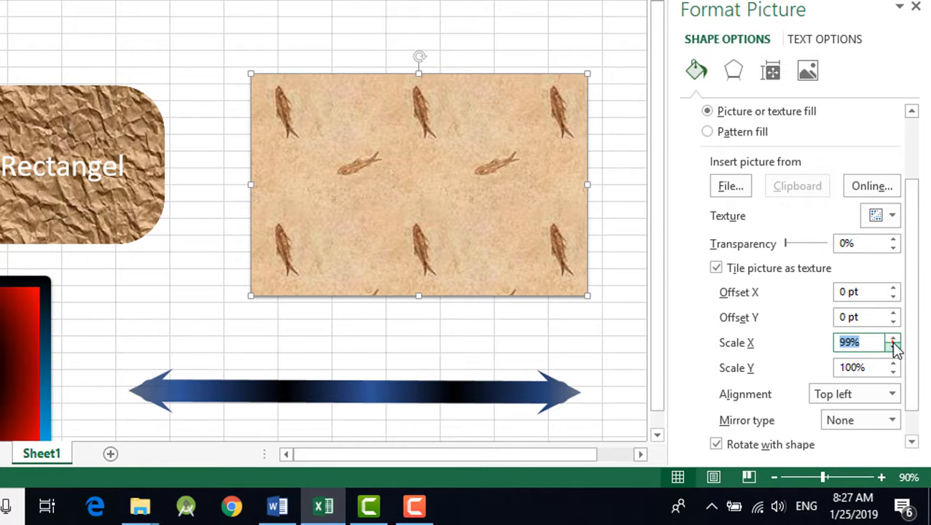
left_click_drag(894, 347, 894, 347)
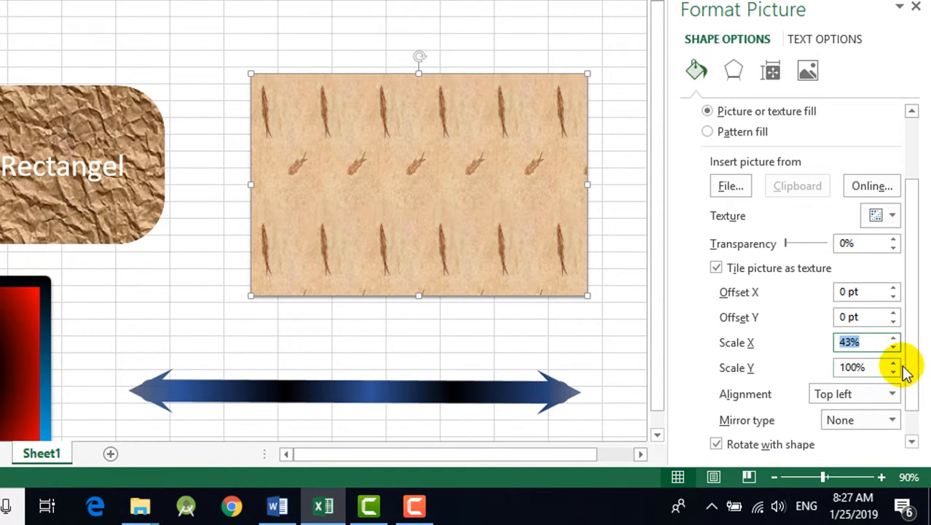
left_click(894, 372)
left_click_drag(894, 371, 896, 348)
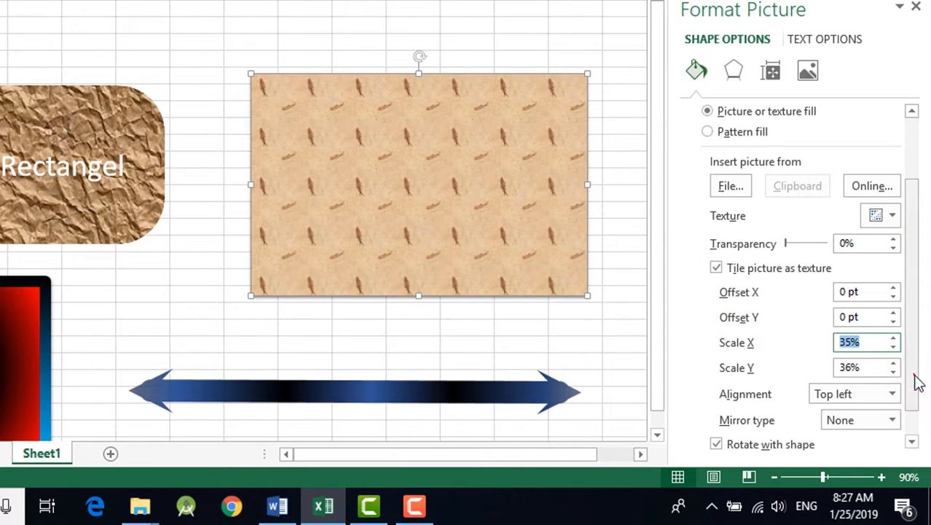
- Restore the fish texture's horizontal and vertical scale to 100% each
left_click_drag(914, 375, 918, 401)
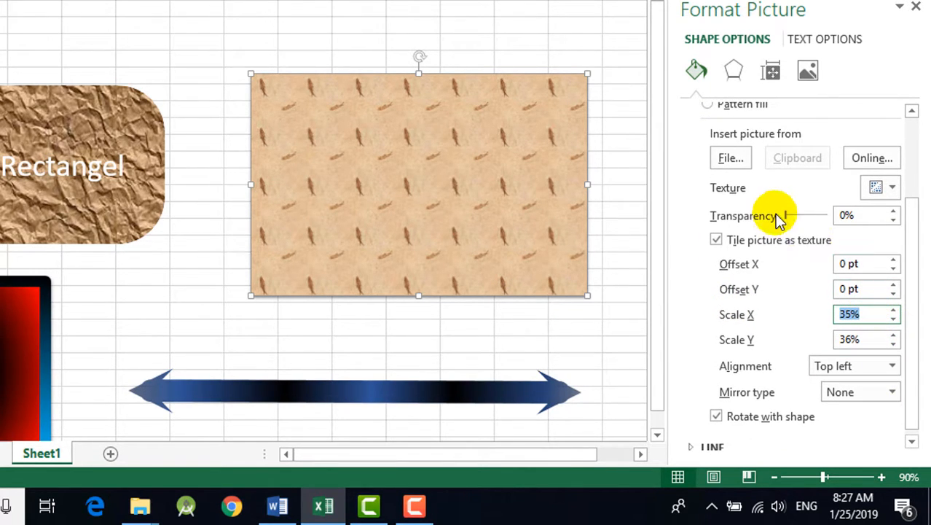
type("100")
key("Return")
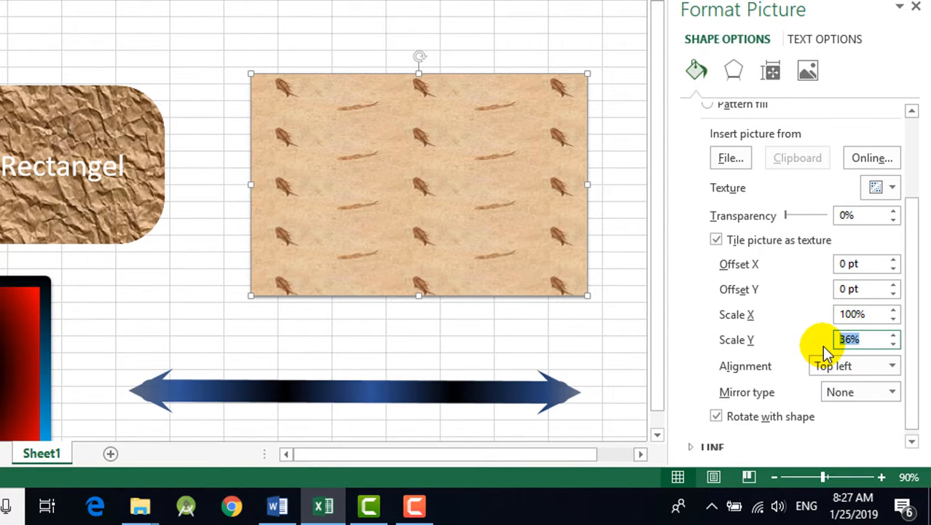
type("100")
key("Return")
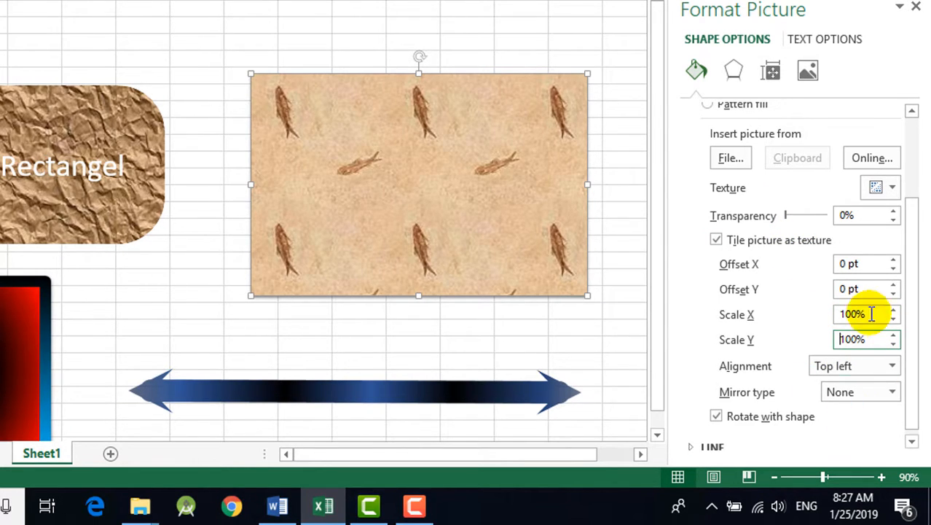
- Set the fish texture's Scale X and Scale Y to 90% and align its tiling to Top right
left_click_drag(880, 314, 792, 315)
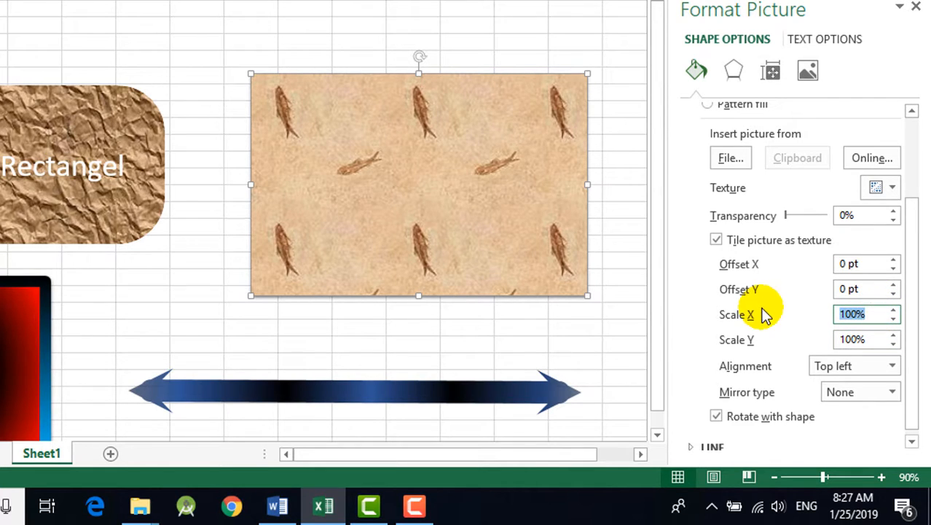
type("90")
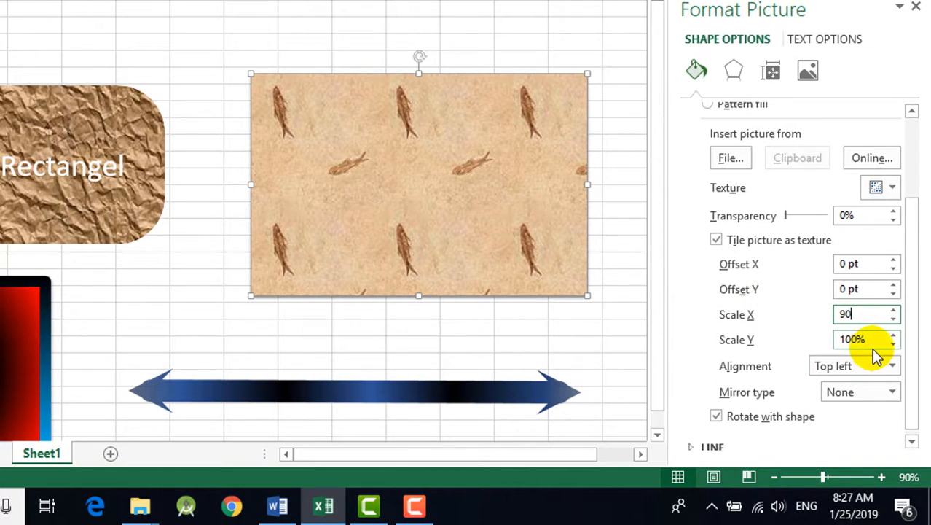
left_click_drag(872, 341, 829, 337)
type("90")
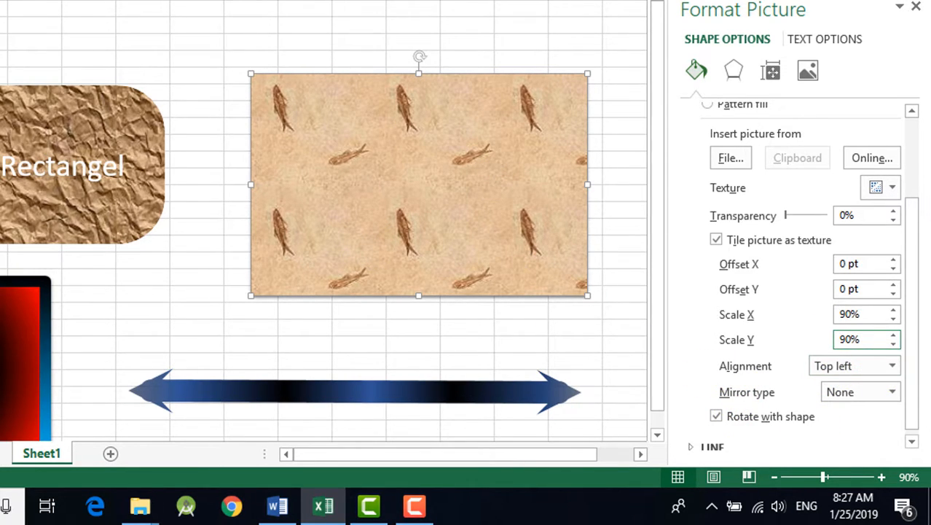
left_click(893, 368)
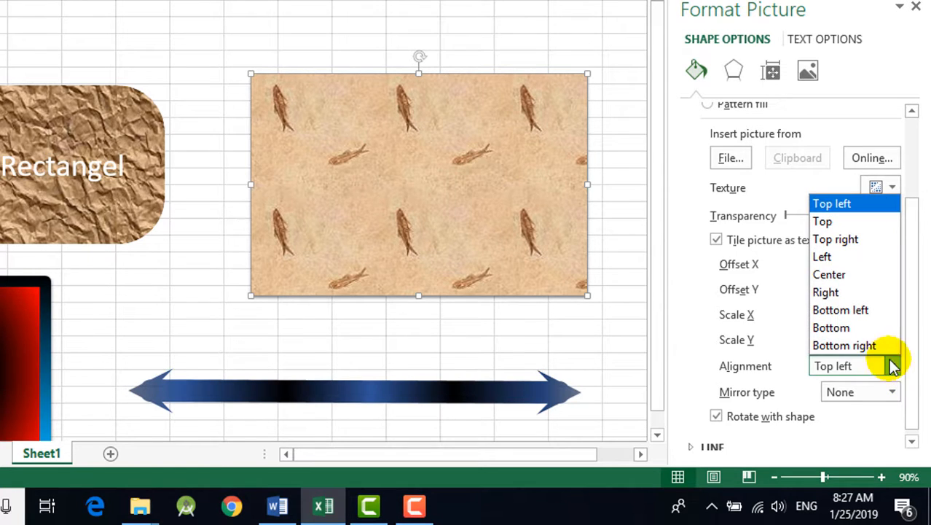
left_click(867, 246)
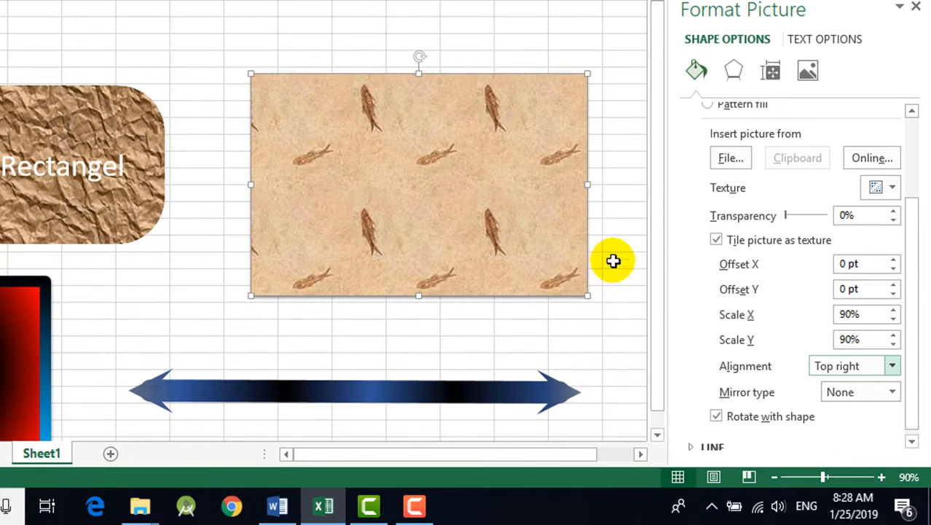
- Try the Horizontal mirror type on the fish texture, followed by the Vertical one
left_click(893, 394)
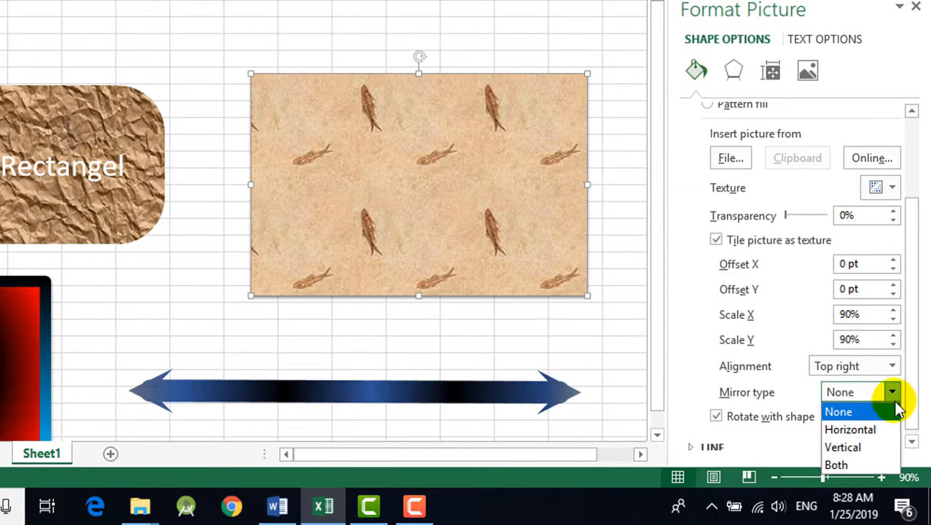
left_click(873, 430)
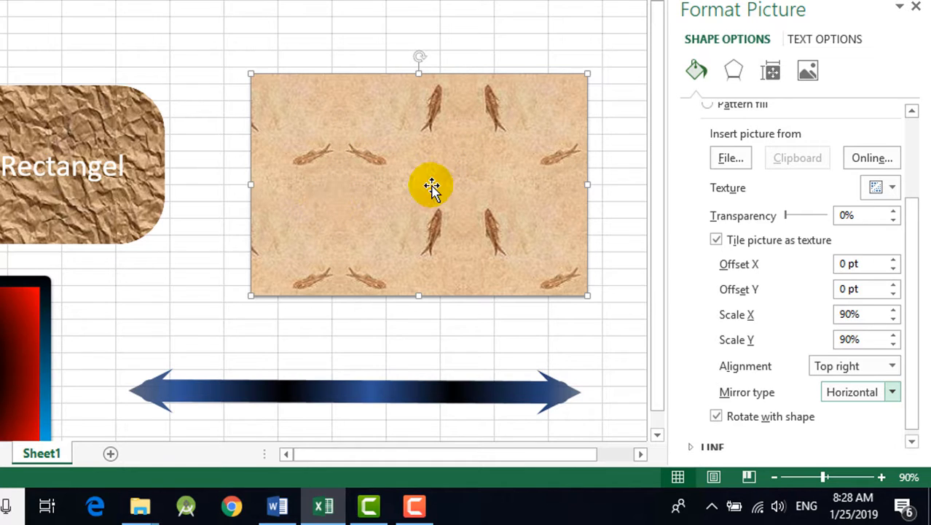
left_click(893, 392)
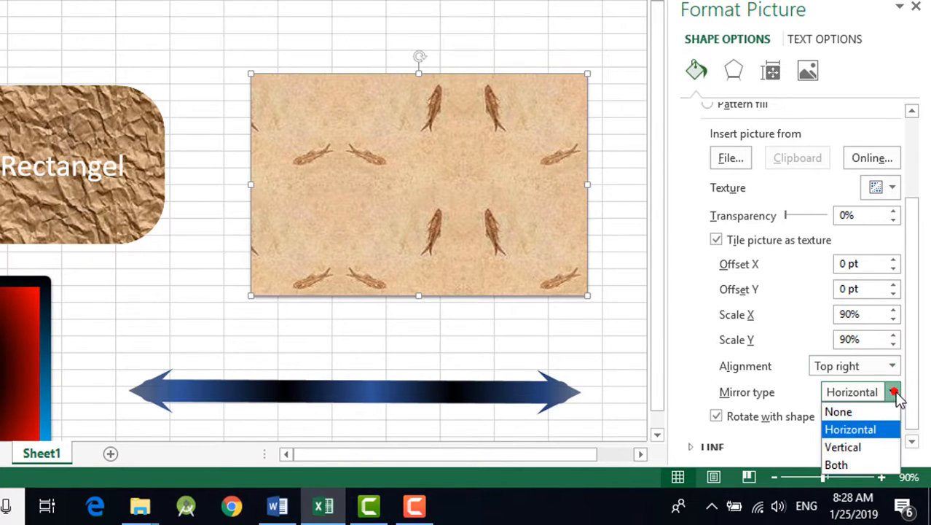
left_click(840, 446)
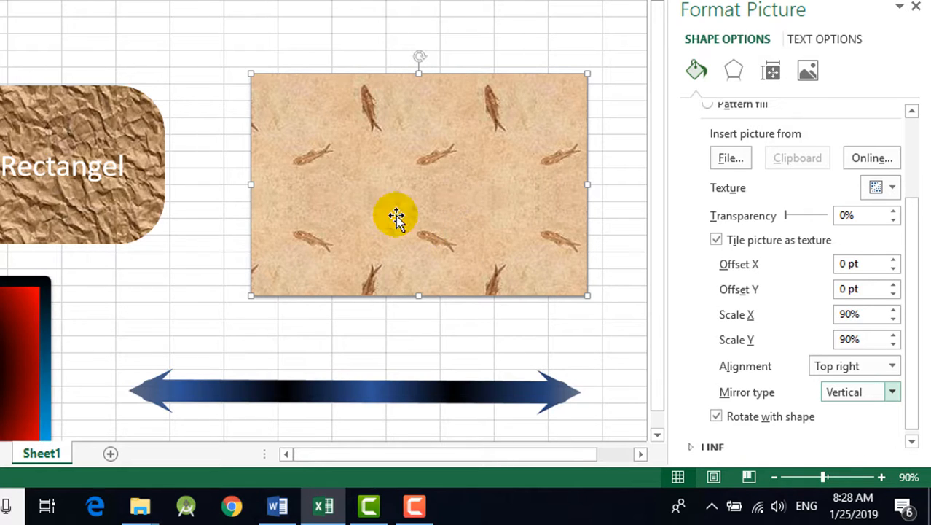
- Reduce the vertically mirrored fish texture to Scale X 54% and Scale Y 41%
left_click(894, 320)
left_click(893, 319)
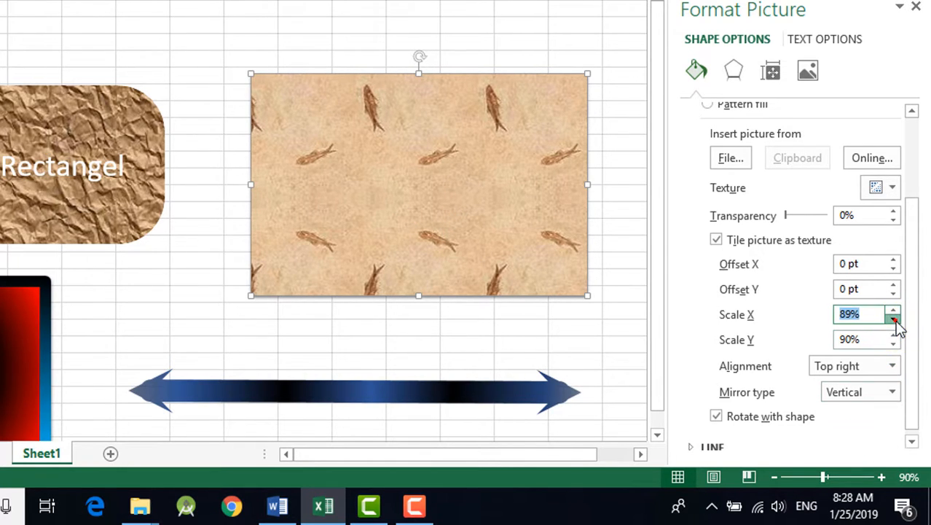
left_click(894, 319)
left_click(894, 319)
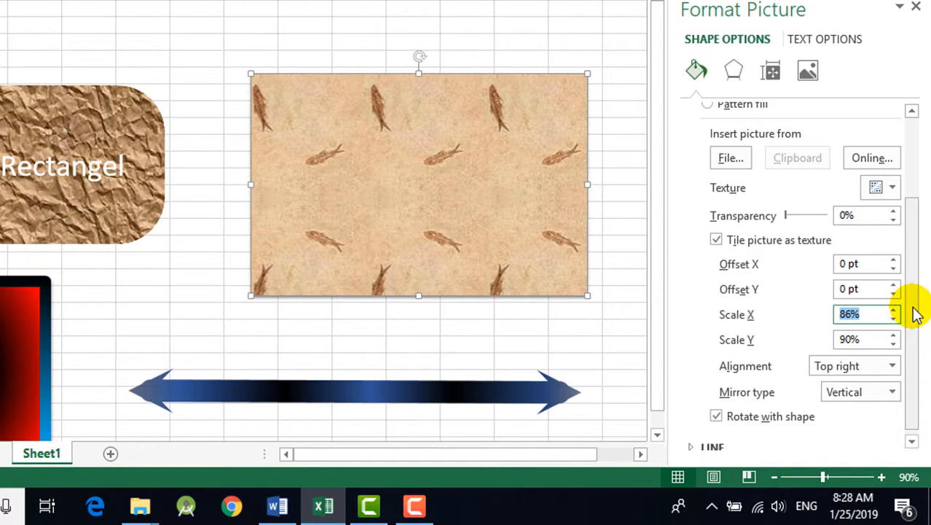
left_click_drag(898, 323, 896, 348)
left_click(894, 343)
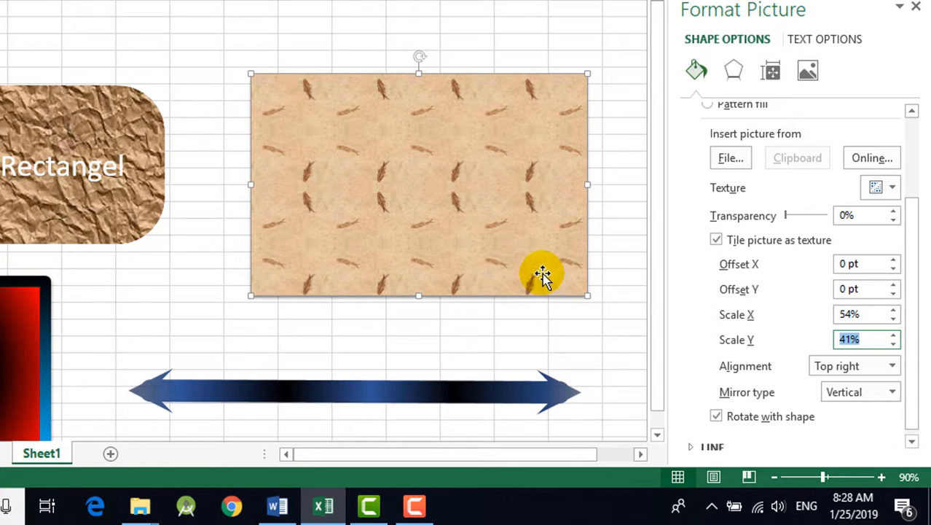
- Mirror the fish texture in both directions and reduce its tiles to Scale X 39% and Scale Y 22%
left_click(891, 392)
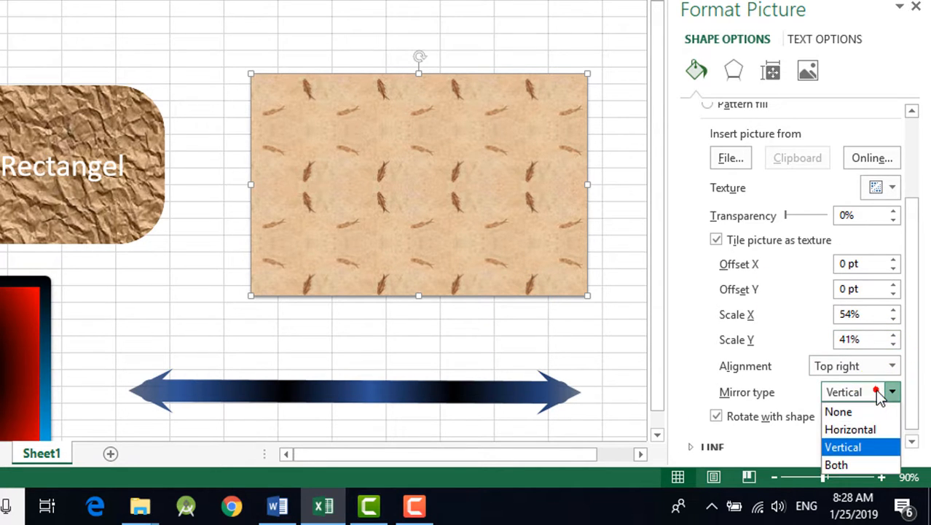
left_click(840, 464)
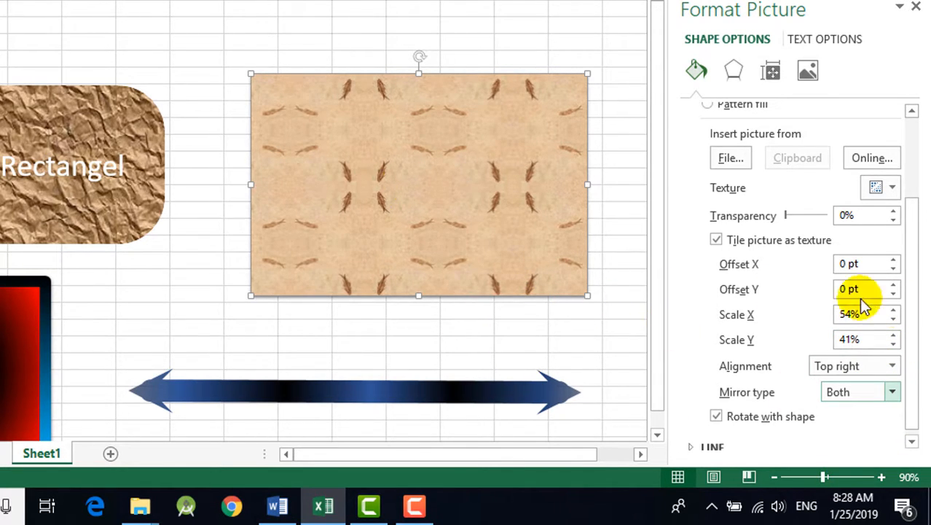
left_click(895, 320)
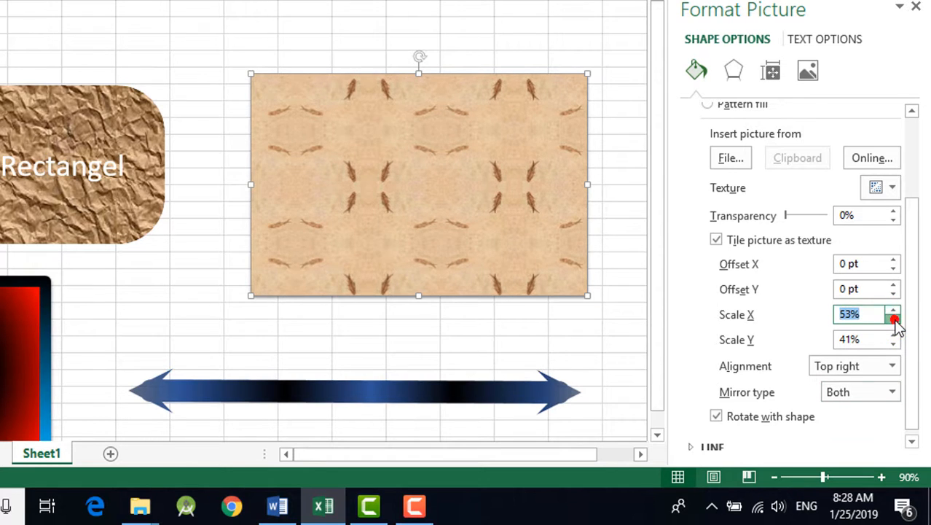
left_click(894, 320)
left_click(895, 321)
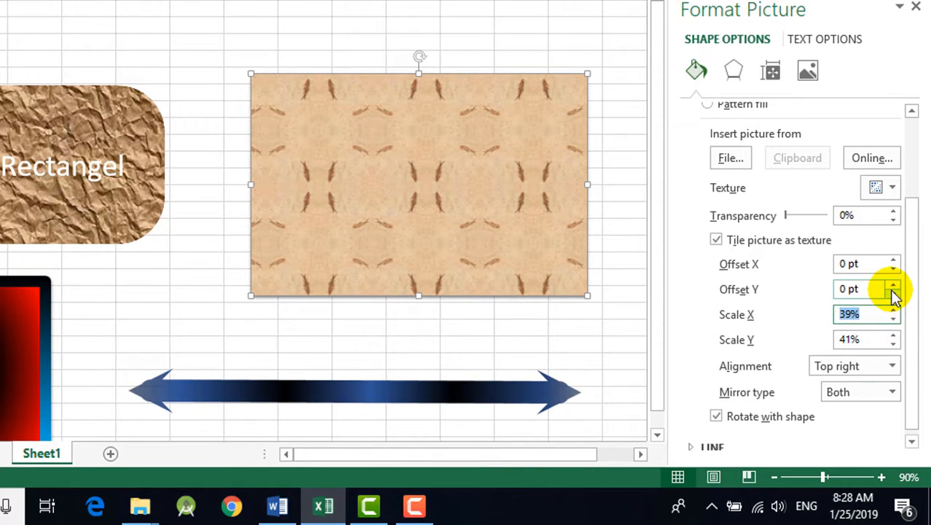
left_click(894, 344)
left_click(895, 344)
left_click(895, 343)
left_click(894, 344)
left_click(894, 344)
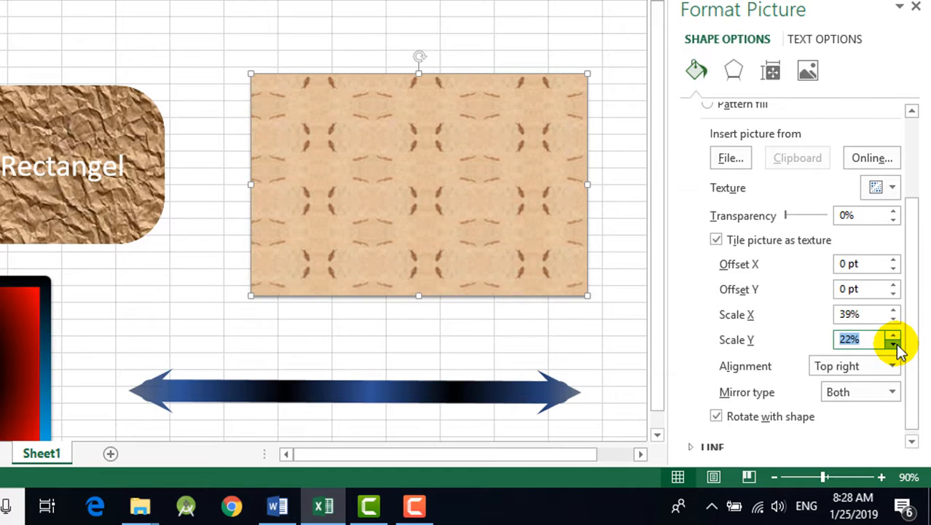
- Change the fish-textured rectangle to a pattern fill and reposition it above the double-headed arrow
left_click(514, 312)
left_click_drag(510, 268, 469, 244)
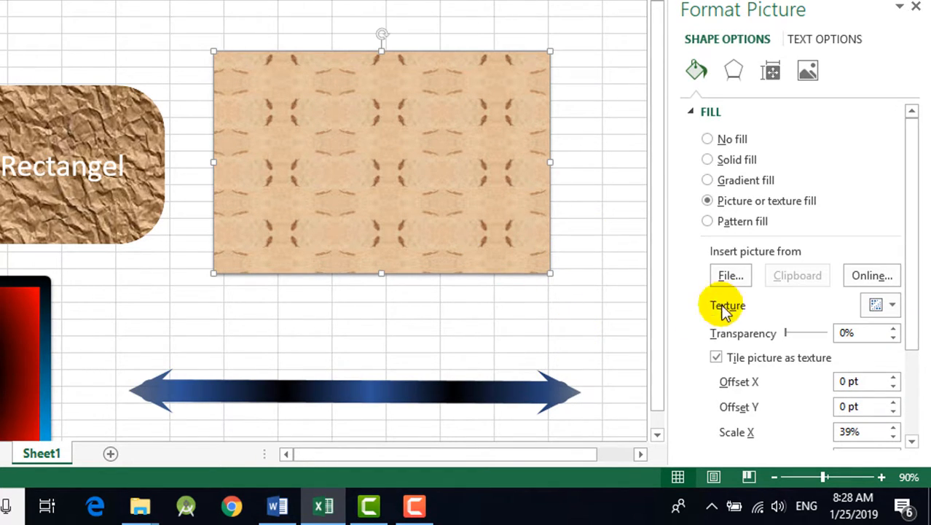
left_click_drag(909, 177, 920, 153)
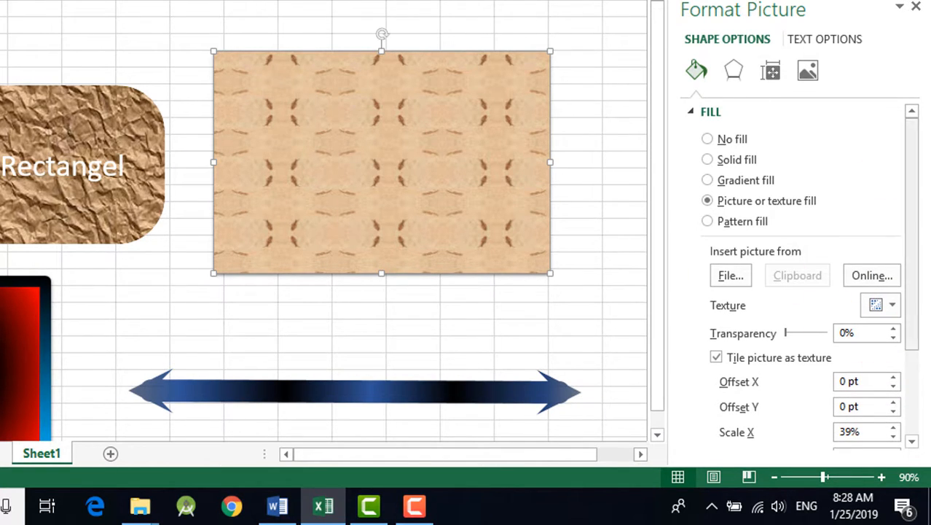
left_click(750, 222)
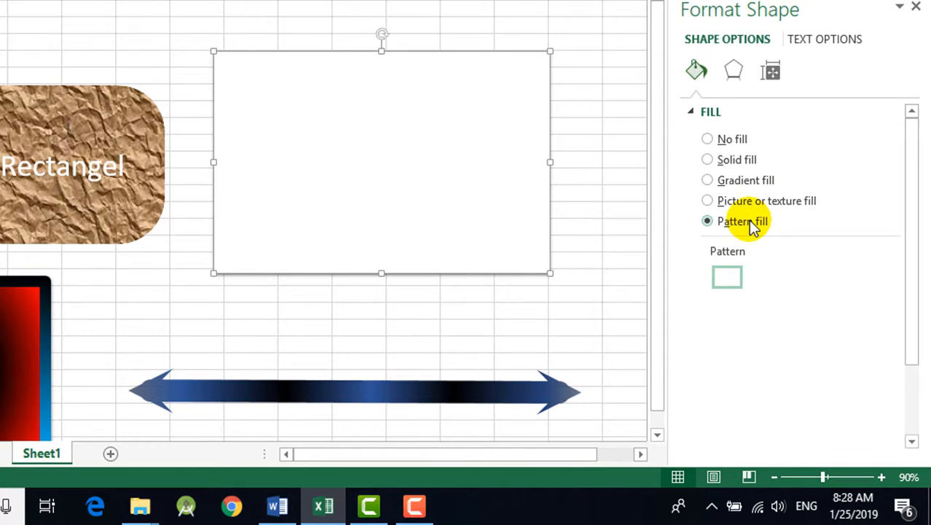
left_click_drag(351, 176, 376, 181)
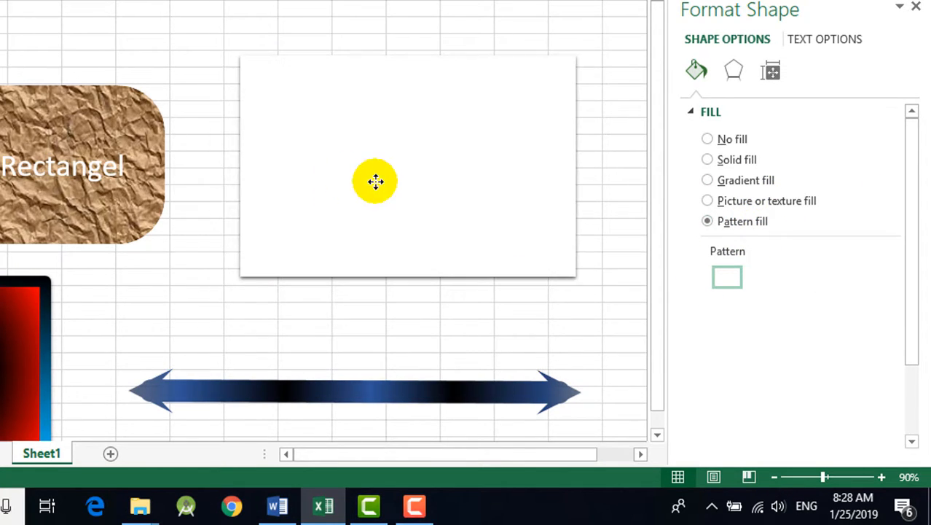
left_click_drag(460, 180, 406, 202)
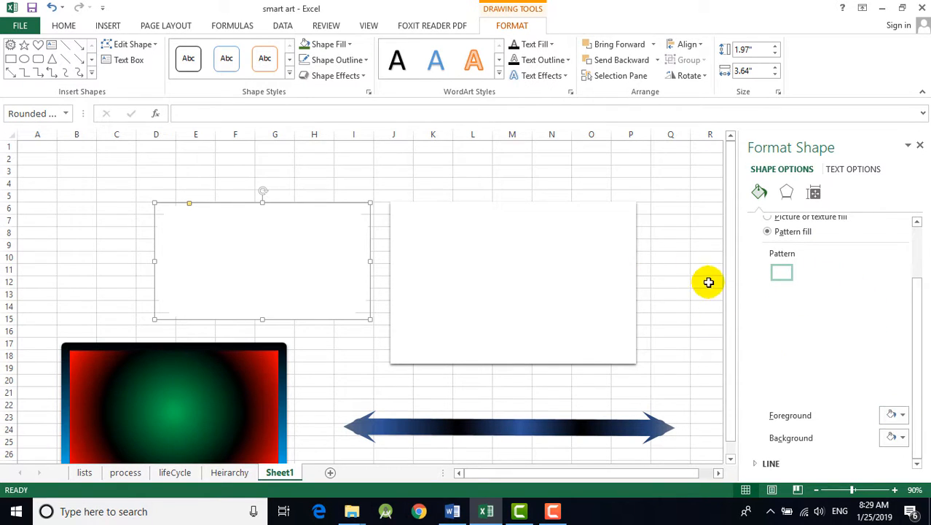
- Give the rounded rectangle's pattern fill a dark gray foreground color
left_click(902, 417)
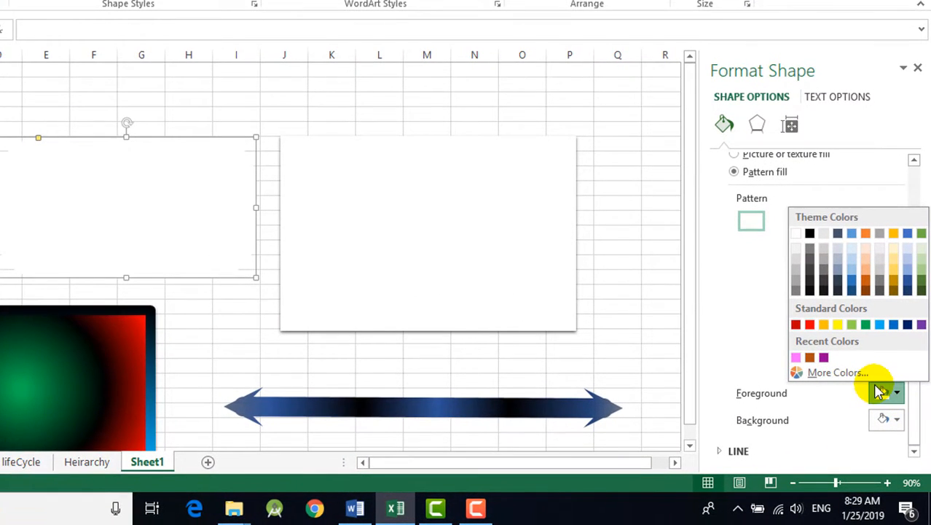
left_click(808, 250)
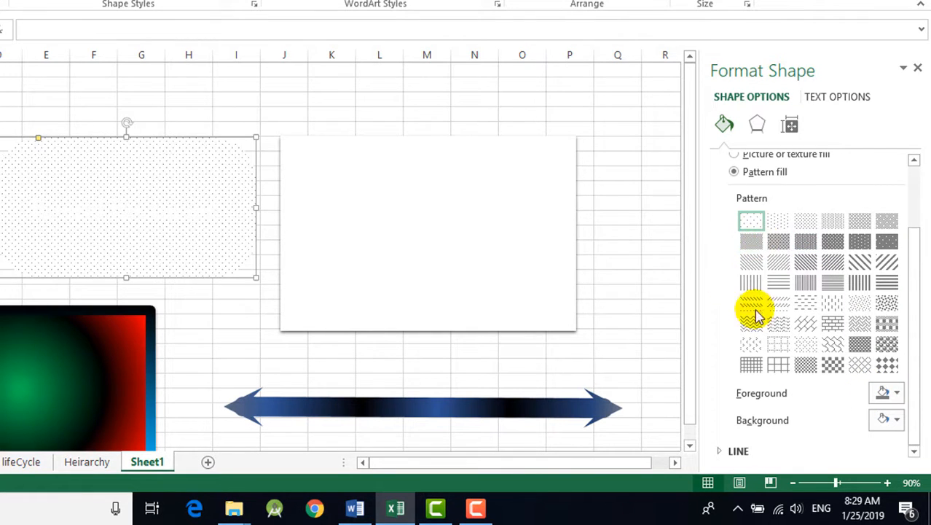
- Try a red background color for the rounded rectangle's pattern and return it to white
left_click(895, 418)
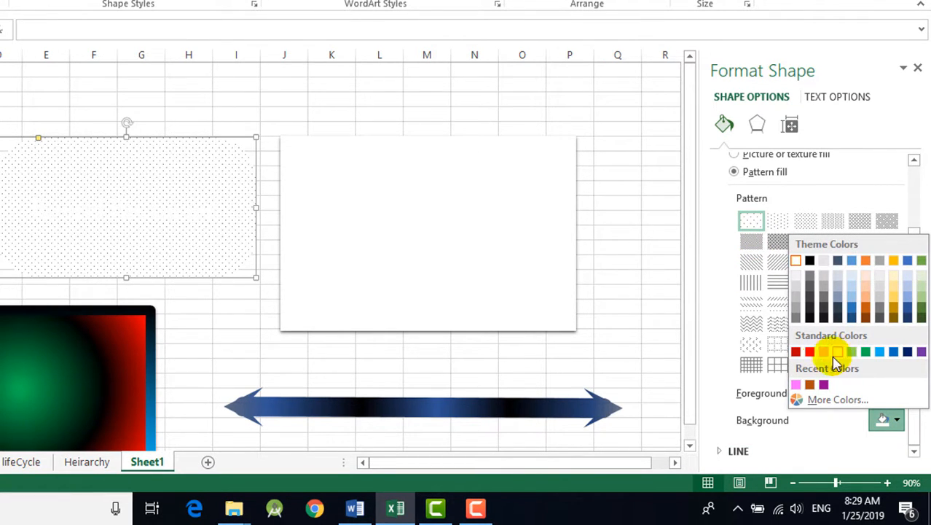
left_click(810, 352)
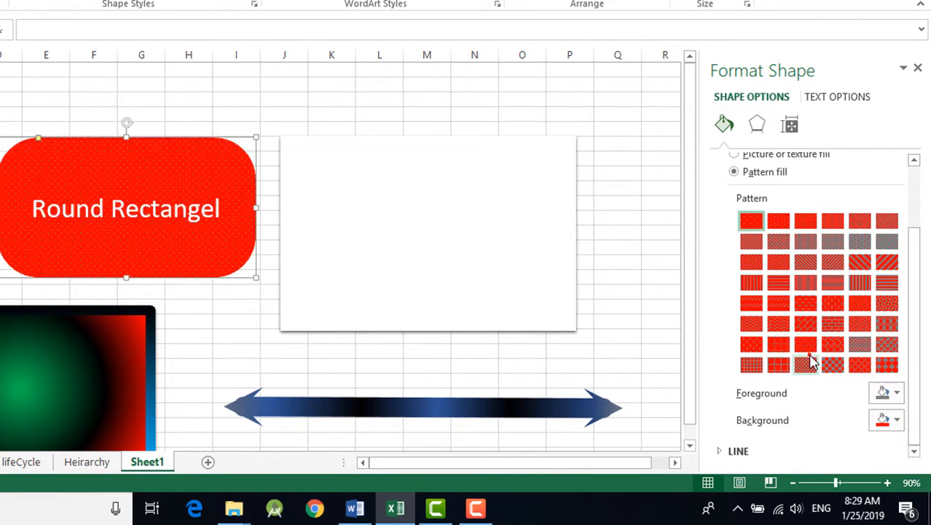
left_click(895, 419)
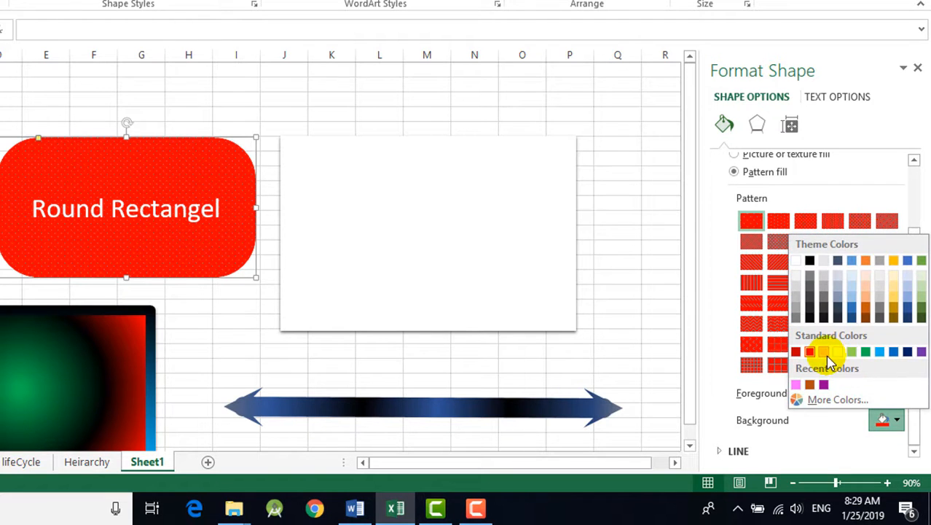
left_click(797, 262)
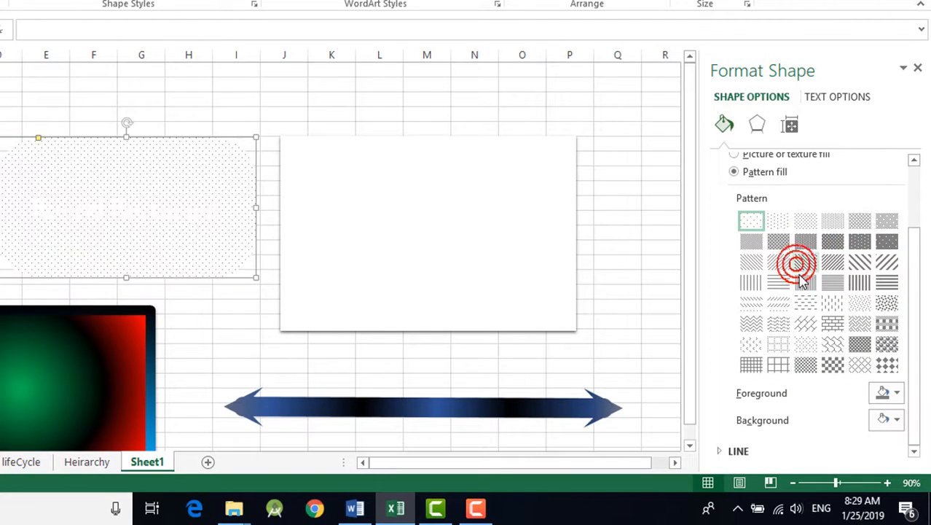
- Set the rounded rectangle's pattern foreground to black and apply the horizontal brick pattern
left_click(900, 393)
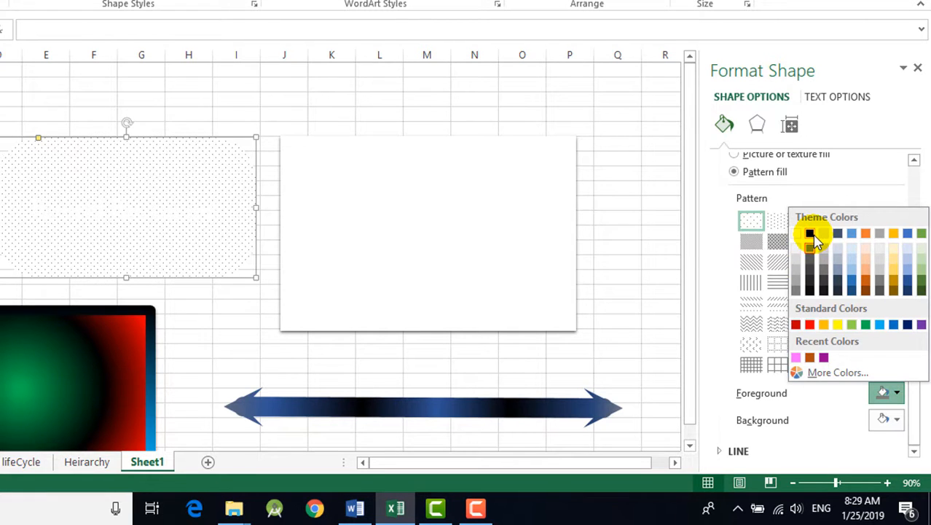
left_click(810, 235)
left_click(833, 323)
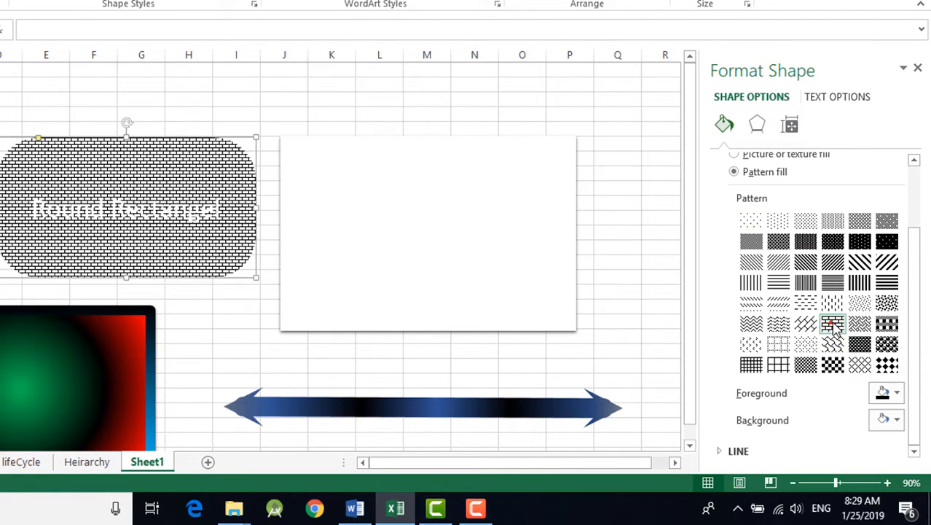
left_click(898, 394)
left_click(895, 392)
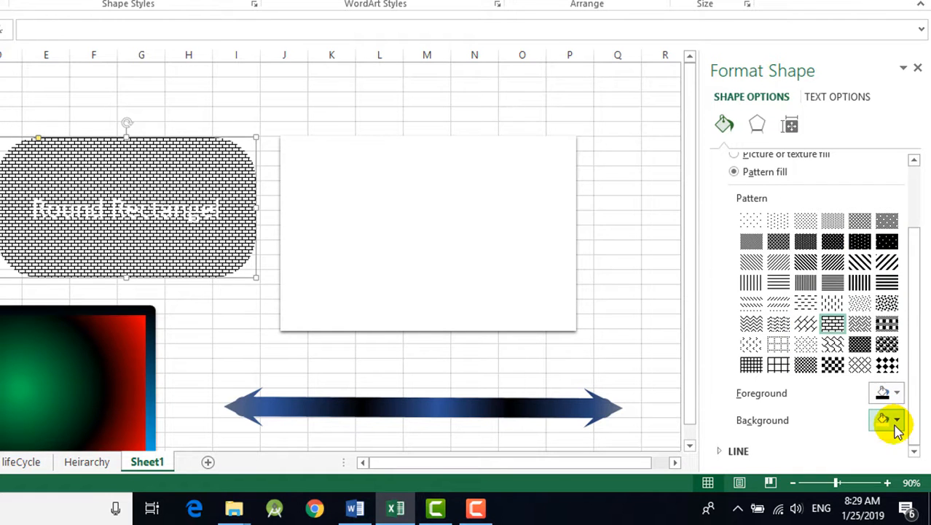
- Set the rounded rectangle's pattern background to black and its foreground to dark green
left_click(895, 422)
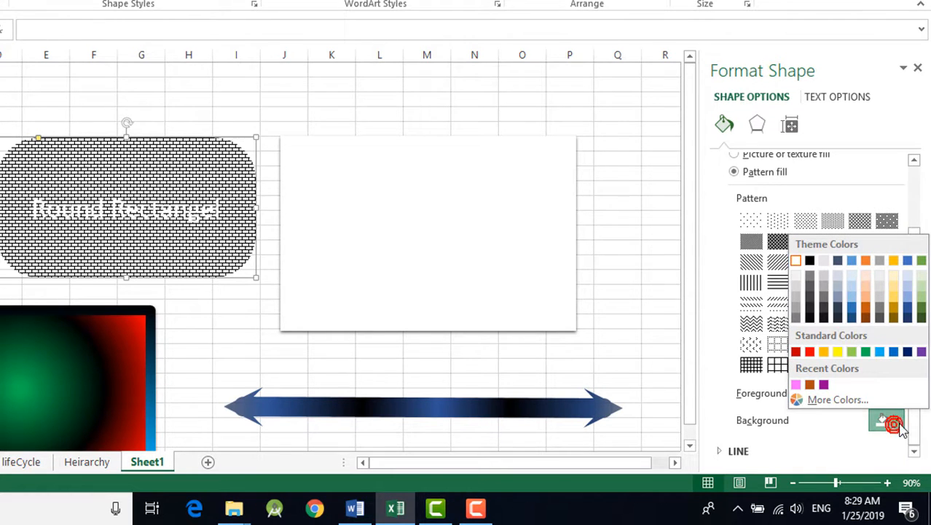
left_click(809, 259)
left_click(895, 393)
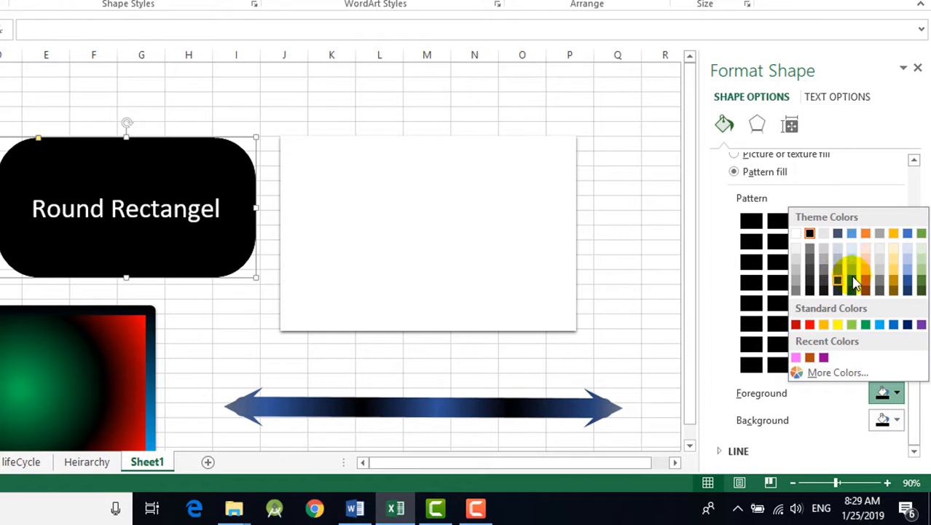
left_click(920, 293)
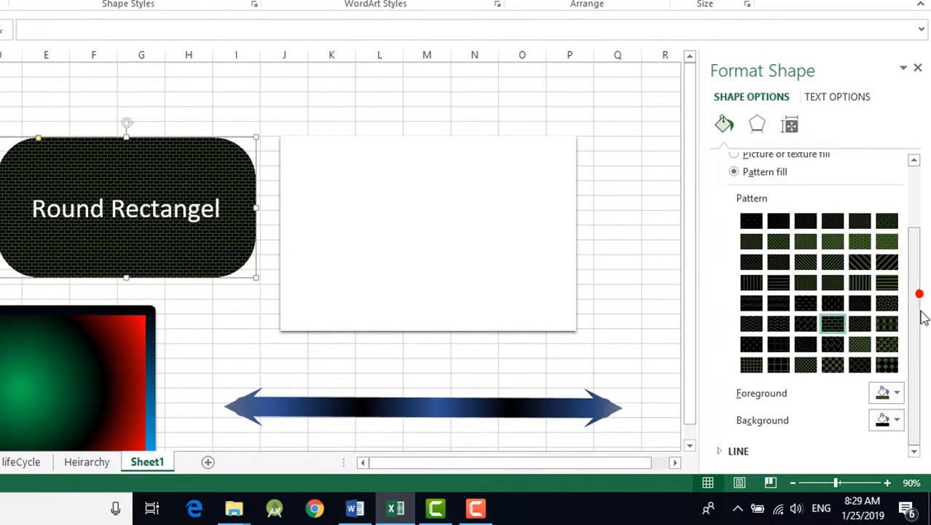
- Change the rounded rectangle's pattern foreground to yellow and switch it to the plaid pattern
left_click(897, 394)
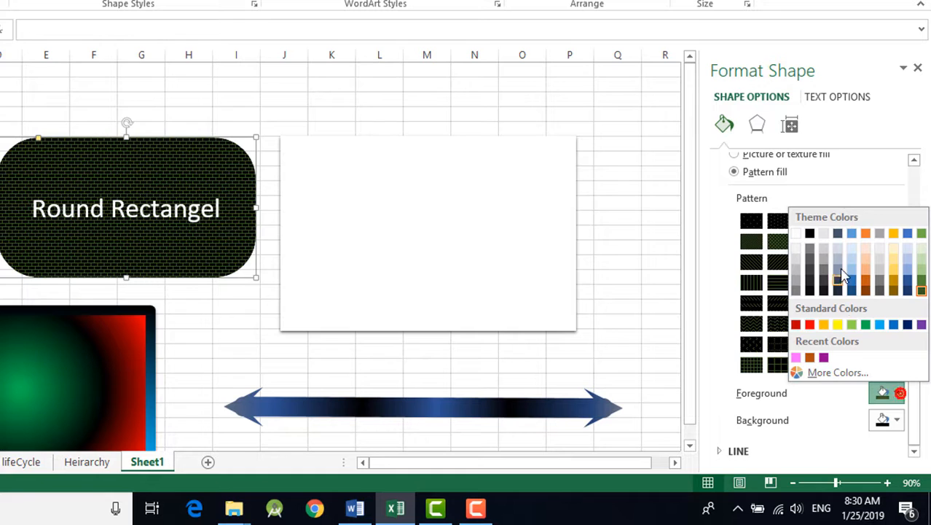
left_click(838, 326)
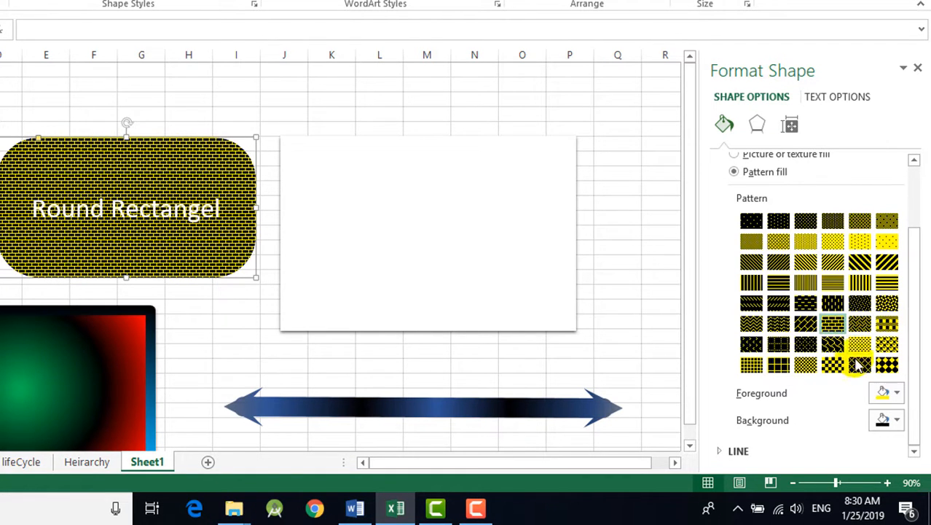
left_click(888, 326)
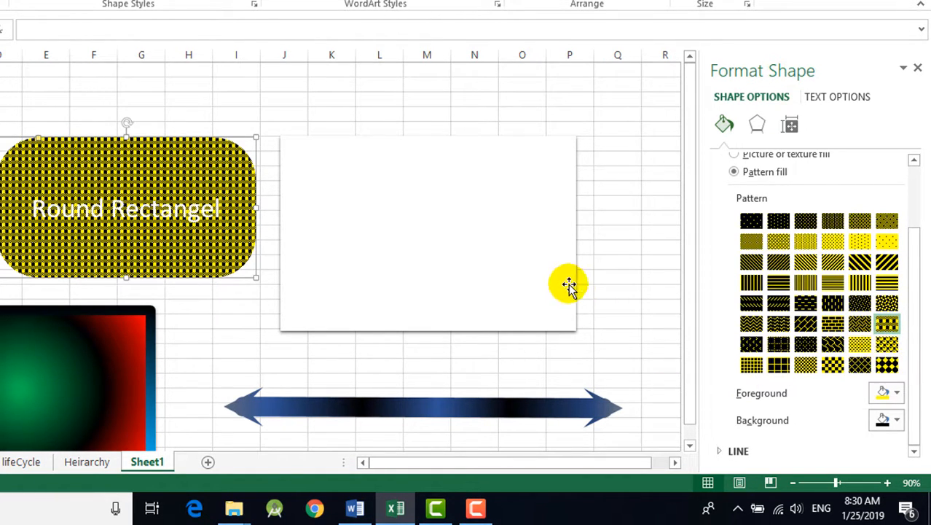
- Fill the white rectangle with the shingle pattern, using a black foreground and a red background
left_click(406, 284)
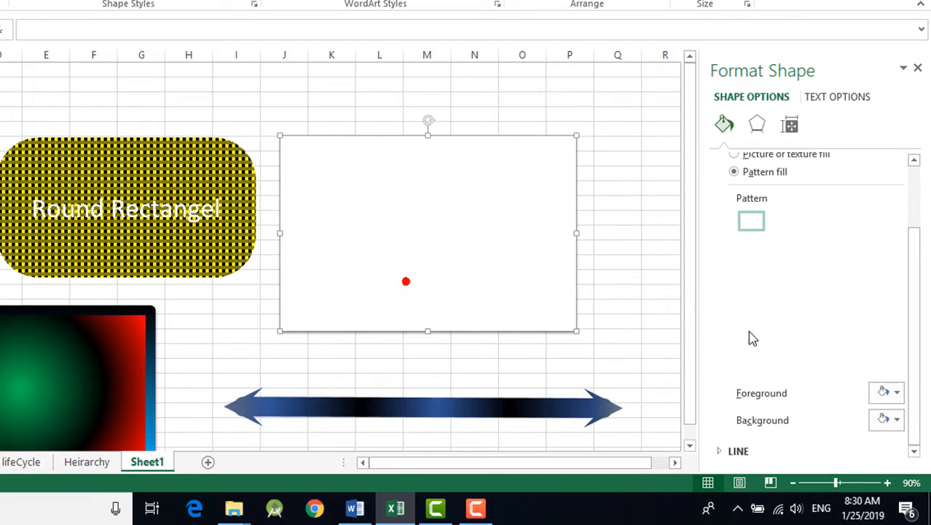
left_click(898, 394)
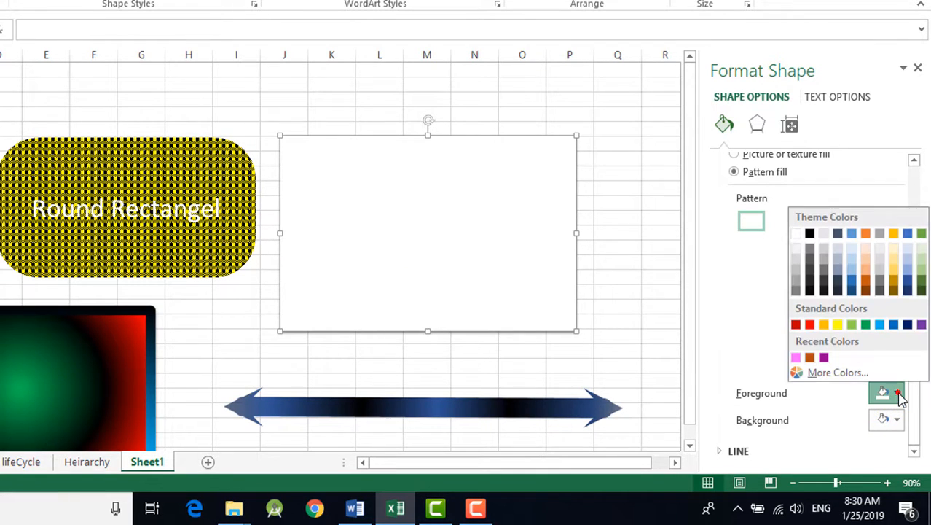
left_click(810, 233)
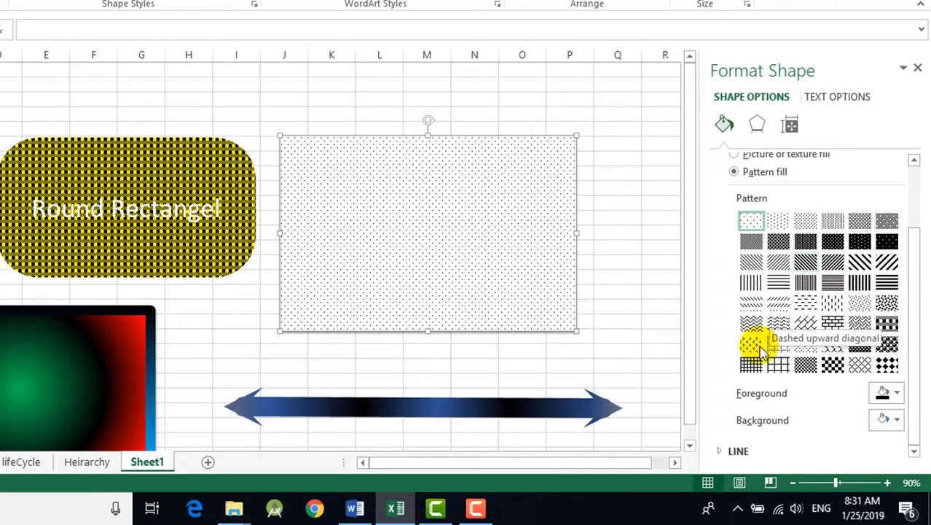
left_click(897, 420)
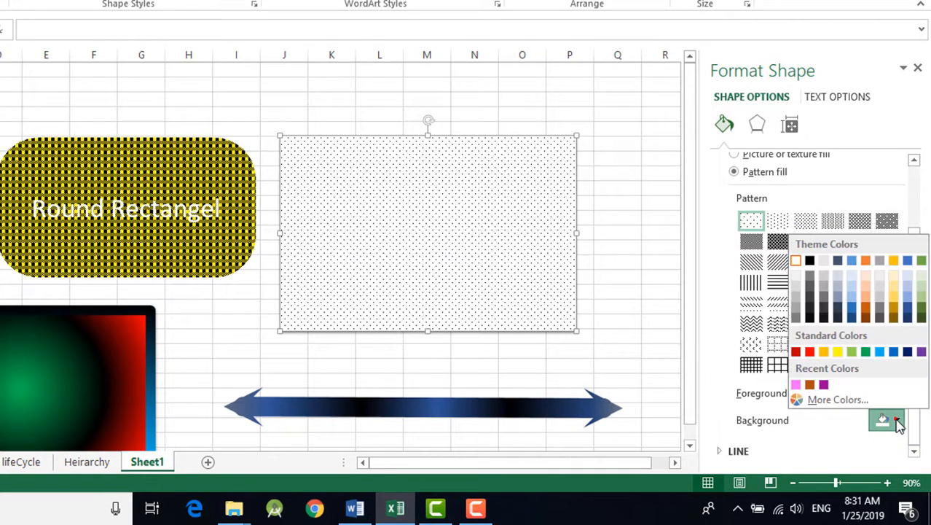
left_click(809, 352)
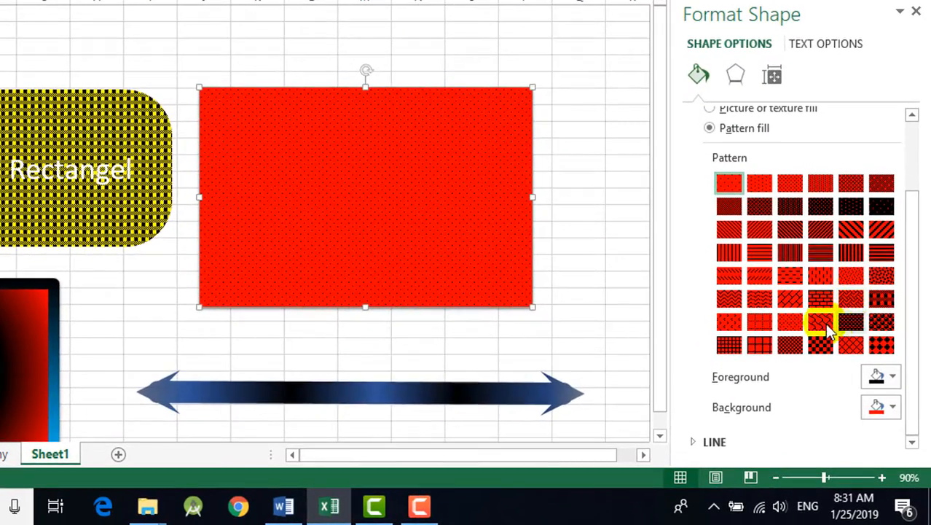
left_click(834, 345)
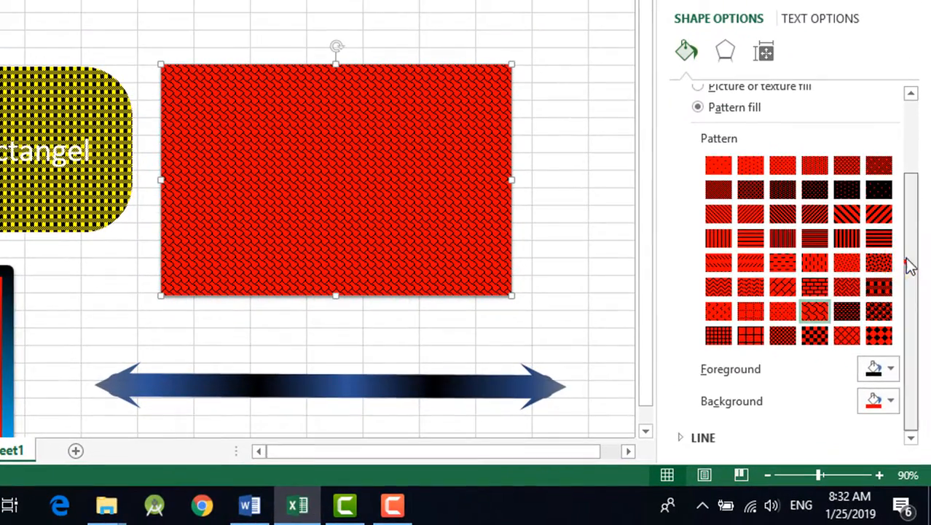
- Try no fill, solid, gradient, picture or texture, and pattern fill in turn on the red-patterned rectangle
left_click_drag(910, 266, 911, 171)
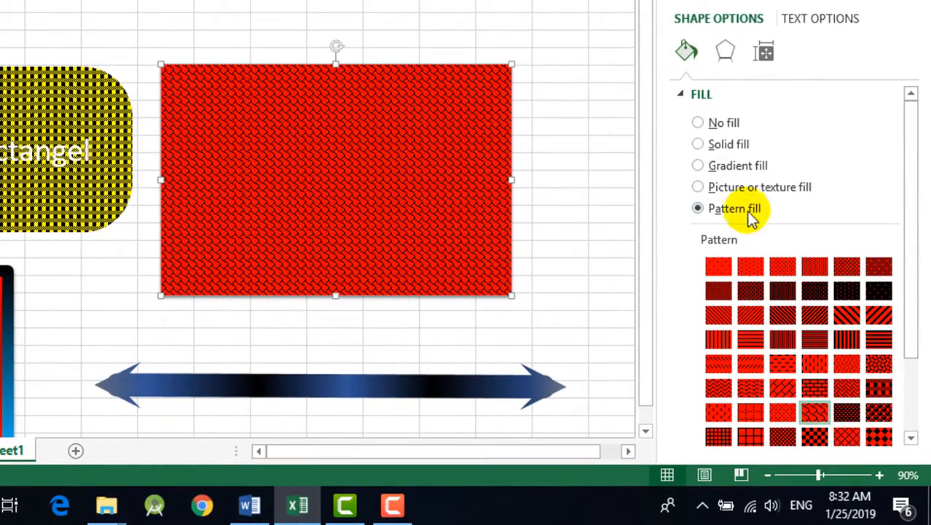
mouse_move(916, 191)
left_mouse_down()
mouse_move(921, 301)
mouse_move(917, 191)
left_mouse_up()
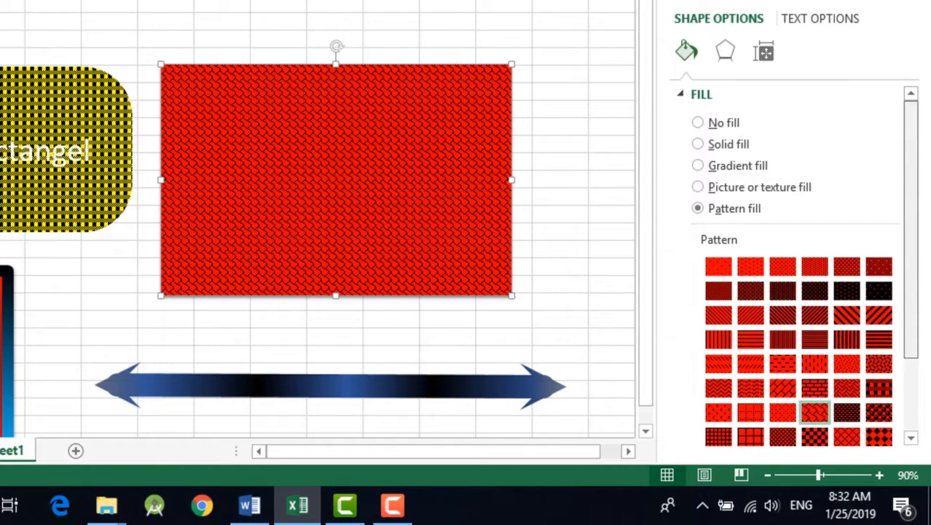
left_click(723, 124)
left_click(724, 145)
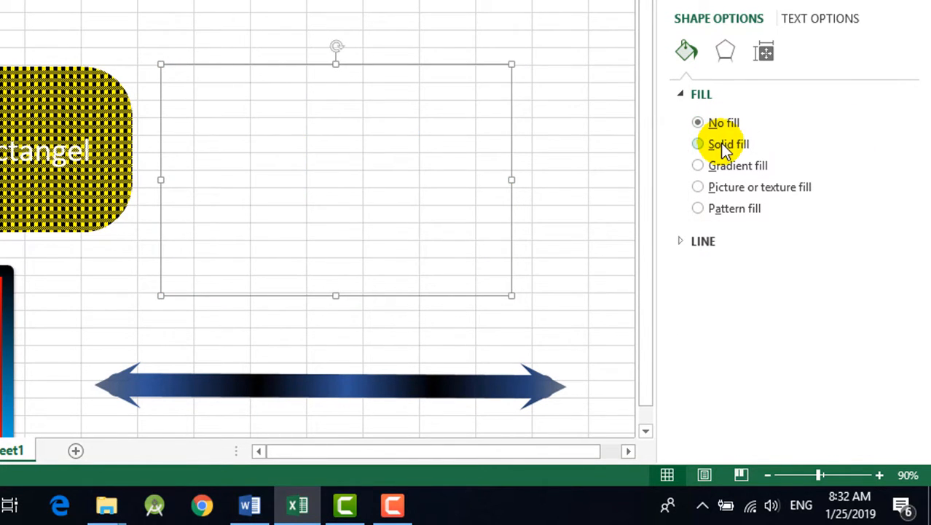
left_click(725, 167)
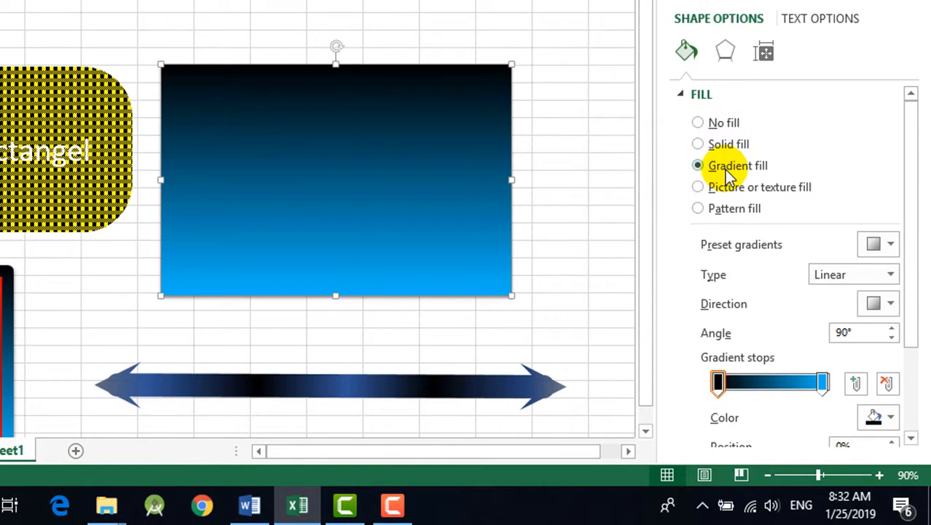
left_click(730, 187)
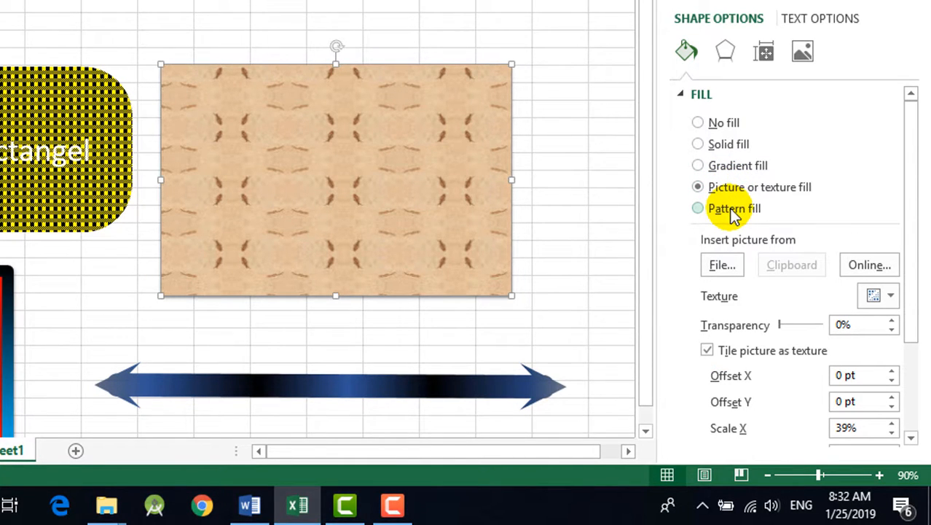
left_click(731, 210)
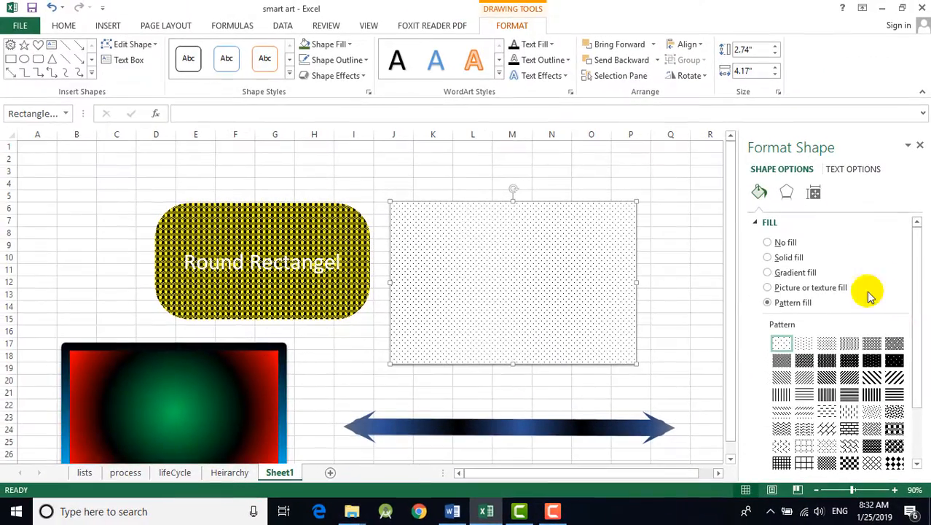
- Apply the solid gold preset shape style to the rectangle above the double-headed arrow
left_click(289, 61)
left_click(290, 61)
left_click(263, 58)
left_click(669, 270)
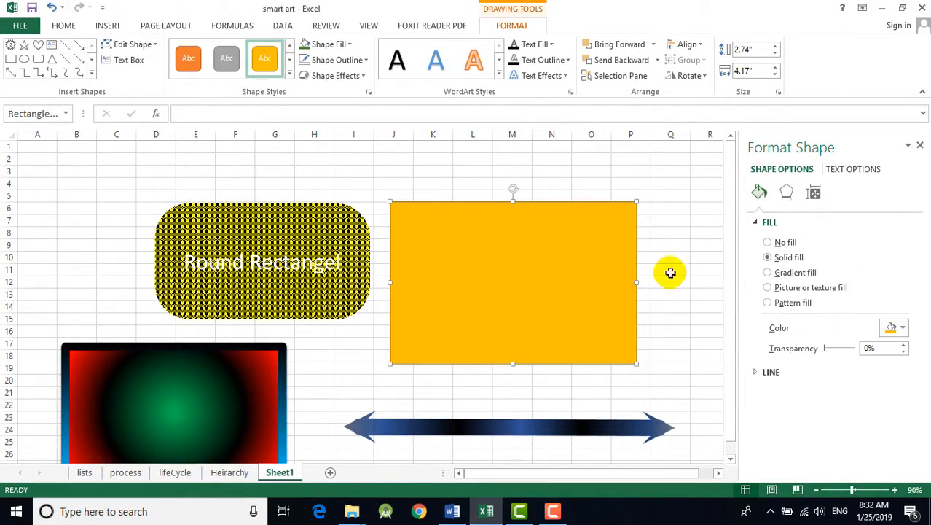
left_click(532, 315)
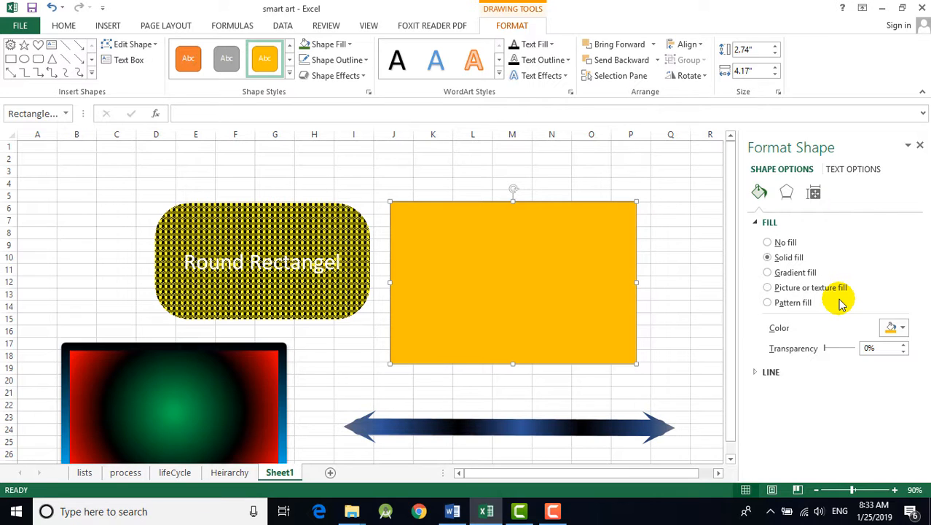
- Change the gold rectangle to a gradient fill using a blue radial preset gradient
left_click(787, 272)
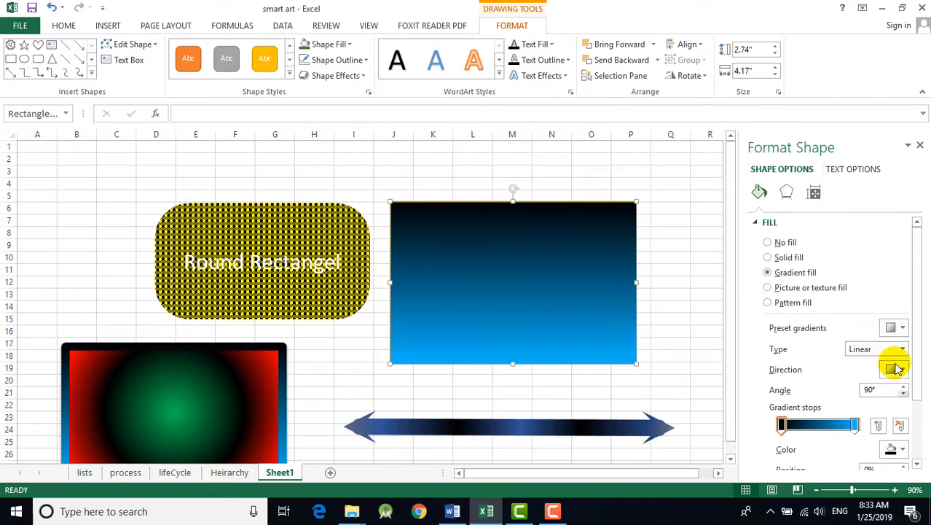
left_click(896, 327)
left_click(882, 445)
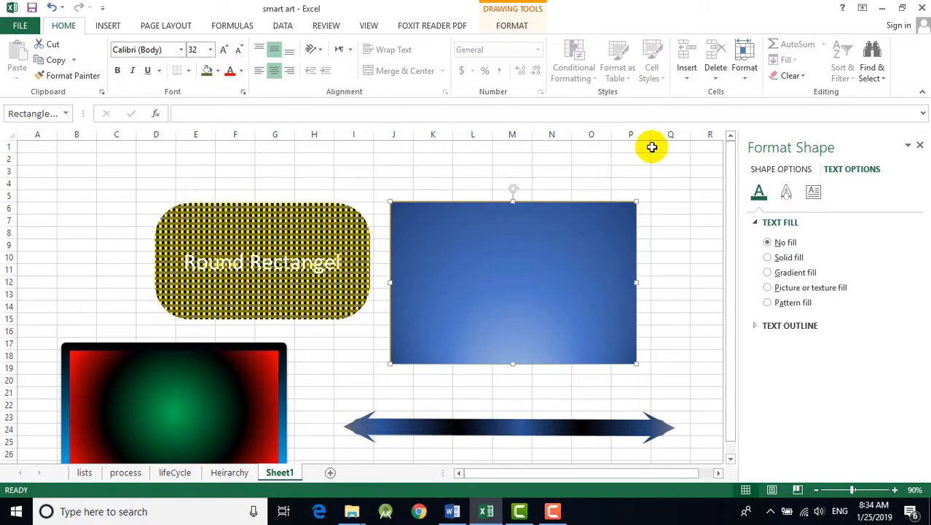
- Review the Fill and Line settings in the rectangle's shape options, leaving both sections collapsed
left_click(763, 173)
left_click(751, 178)
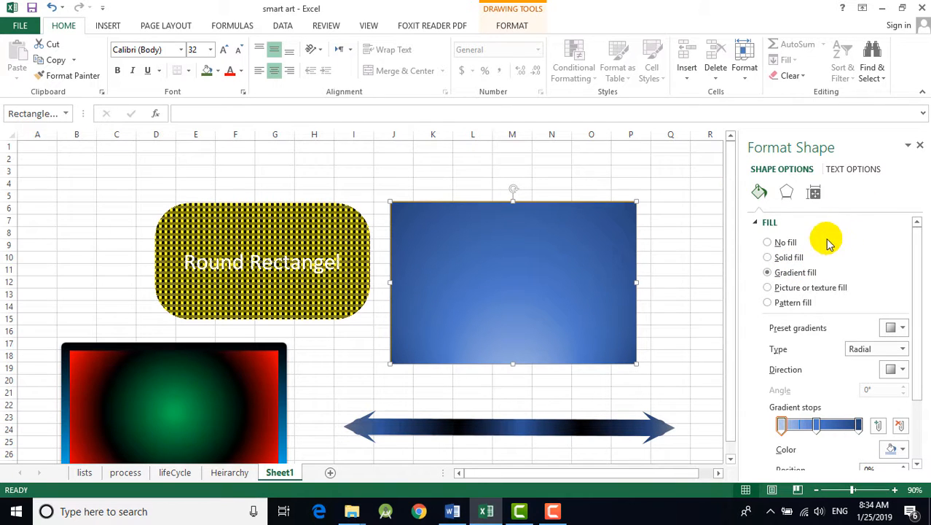
mouse_move(921, 305)
left_mouse_down()
mouse_move(923, 370)
mouse_move(922, 301)
left_mouse_up()
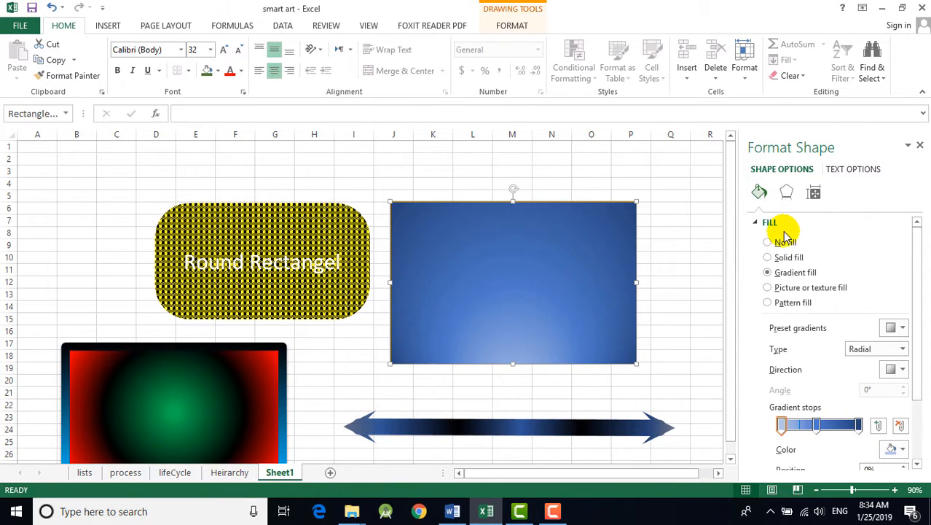
left_click(757, 223)
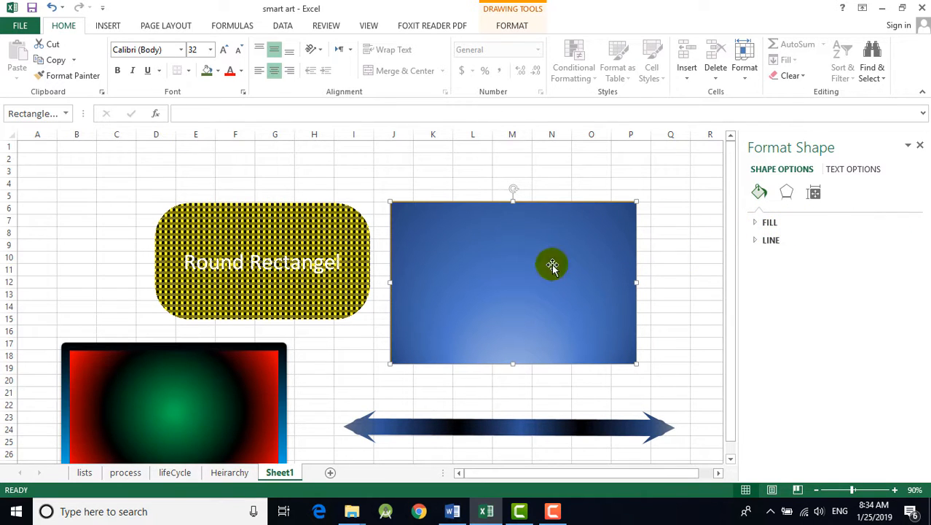
left_click(755, 241)
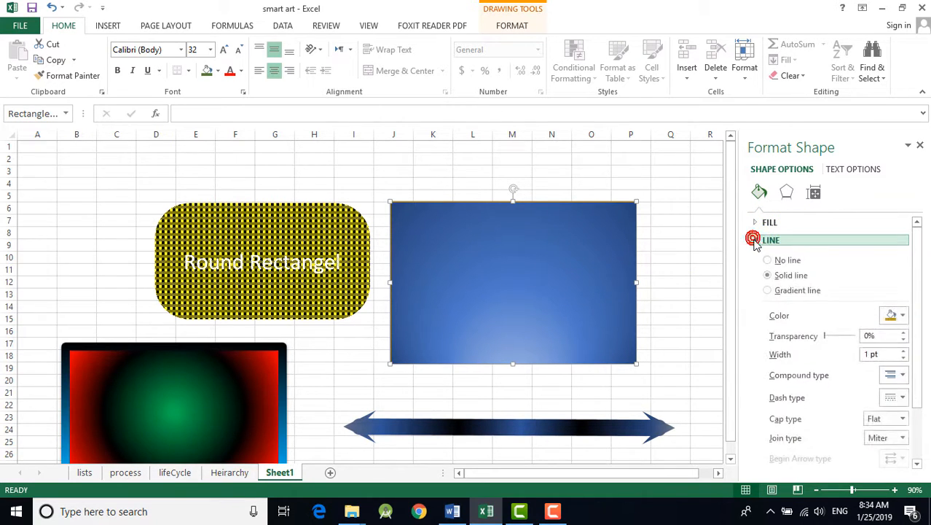
left_click(755, 241)
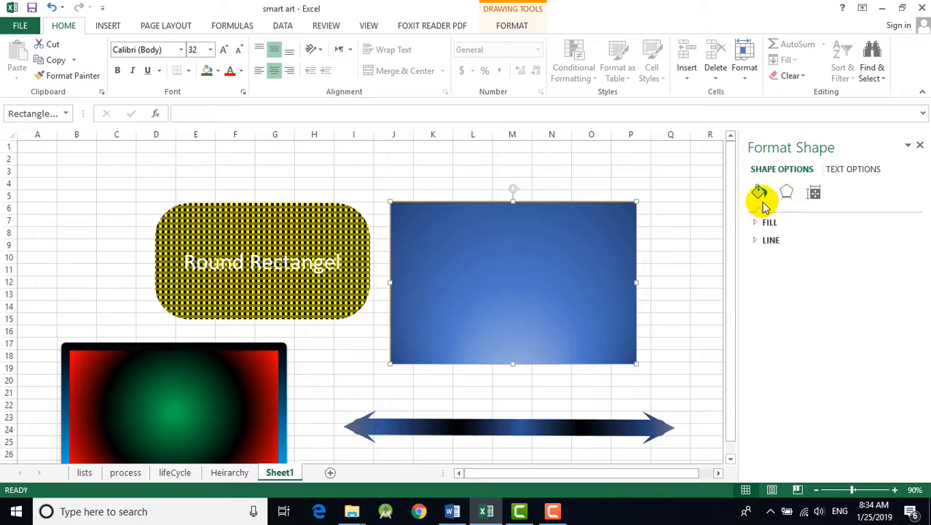
- Examine the rectangle's text fill, text outline, text effects and text box settings, and compare them with its shape options
left_click(848, 171)
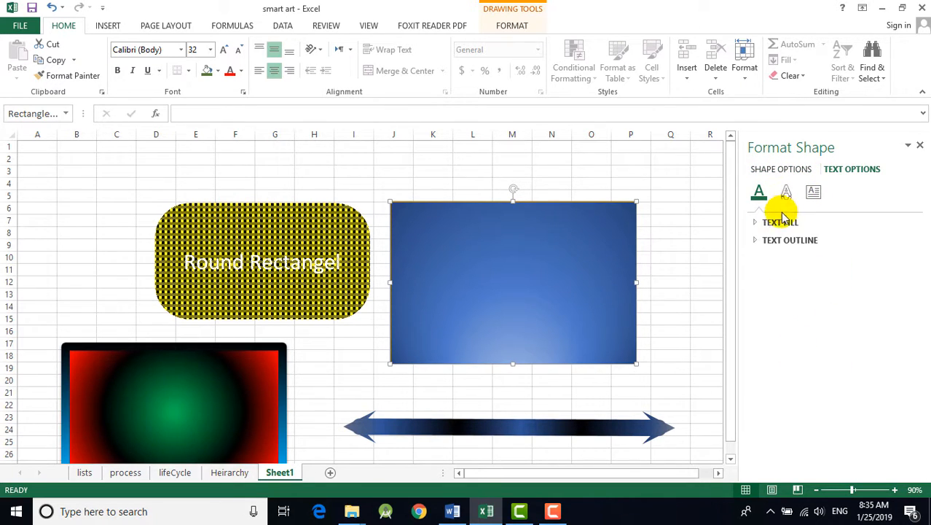
left_click(756, 223)
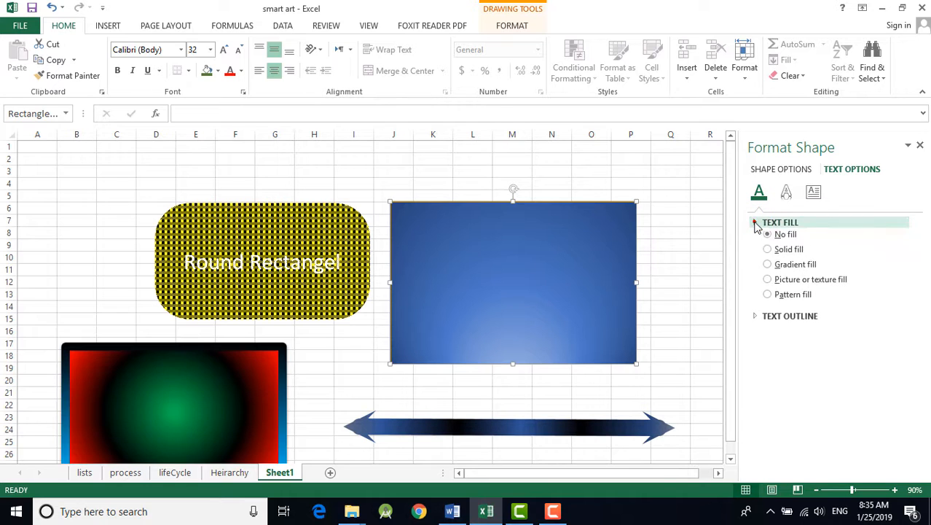
left_click(757, 223)
left_click(756, 243)
left_click(758, 243)
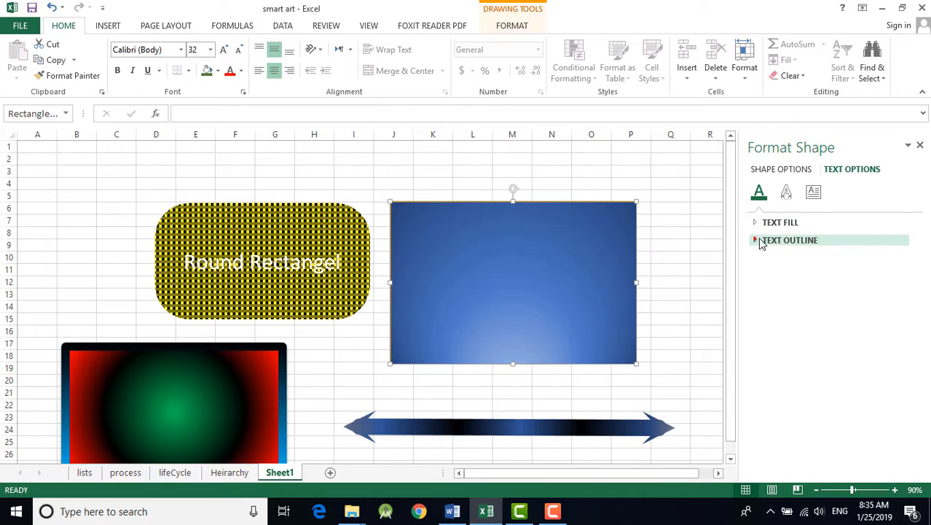
left_click(788, 199)
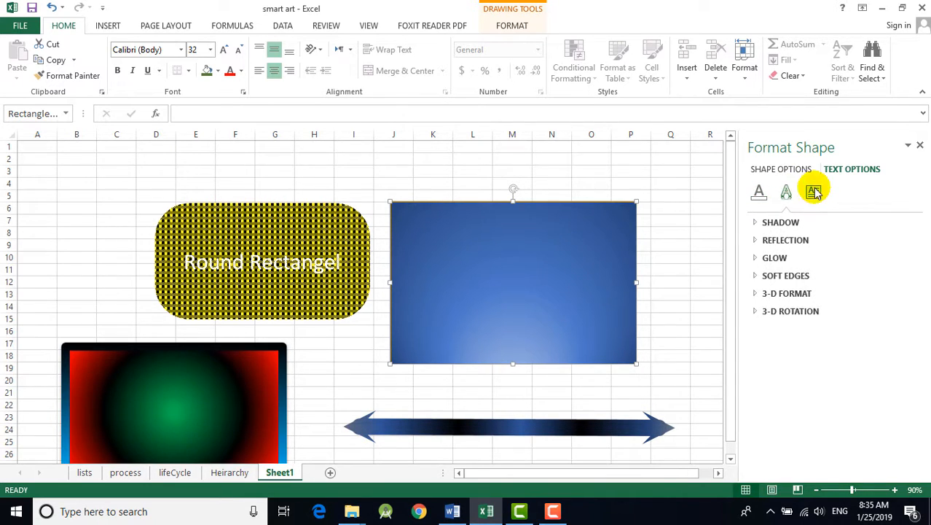
left_click(764, 175)
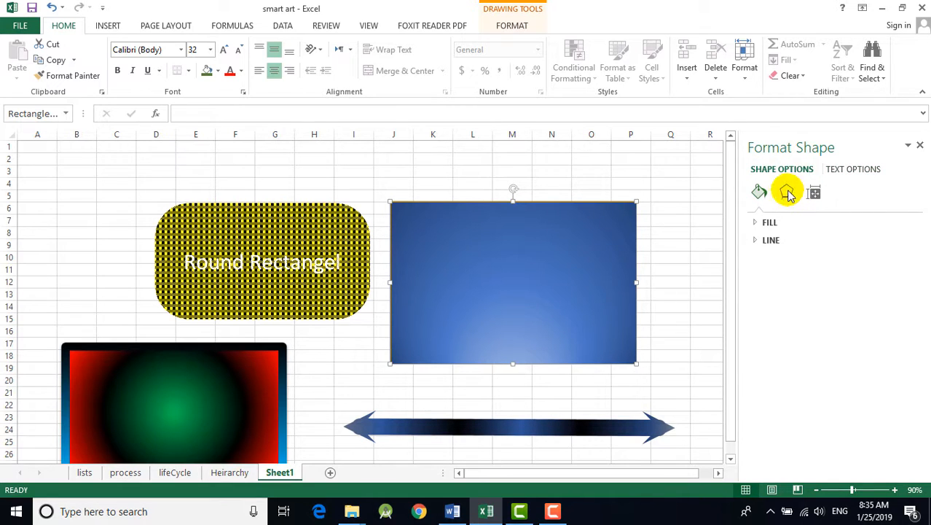
left_click(787, 192)
left_click(858, 170)
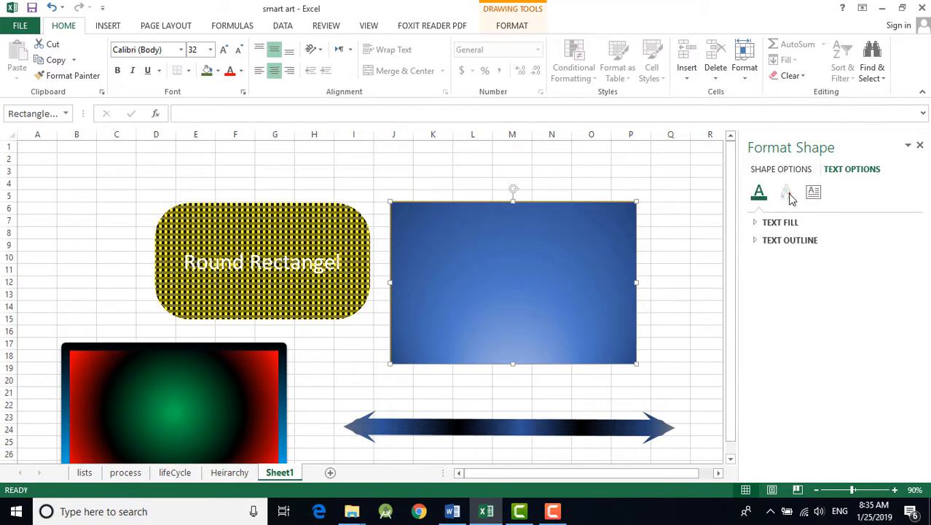
left_click(787, 193)
left_click(815, 193)
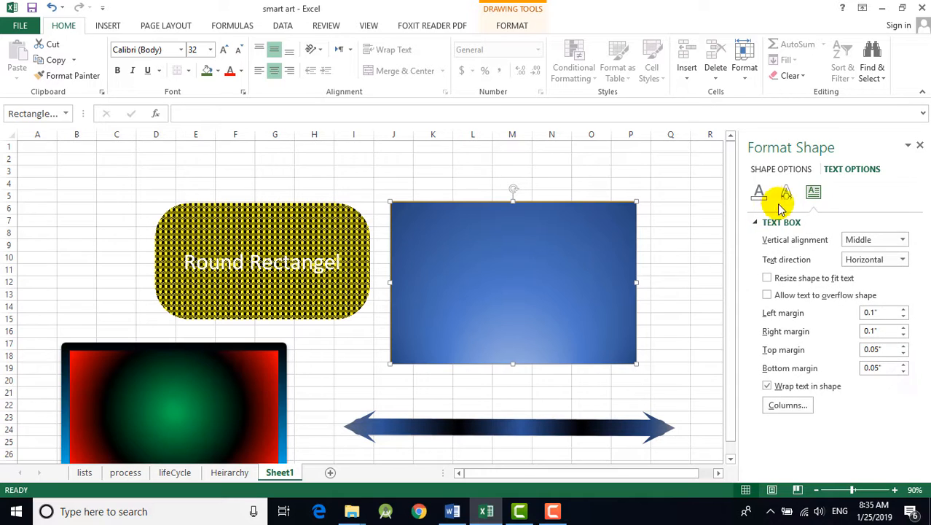
left_click(764, 174)
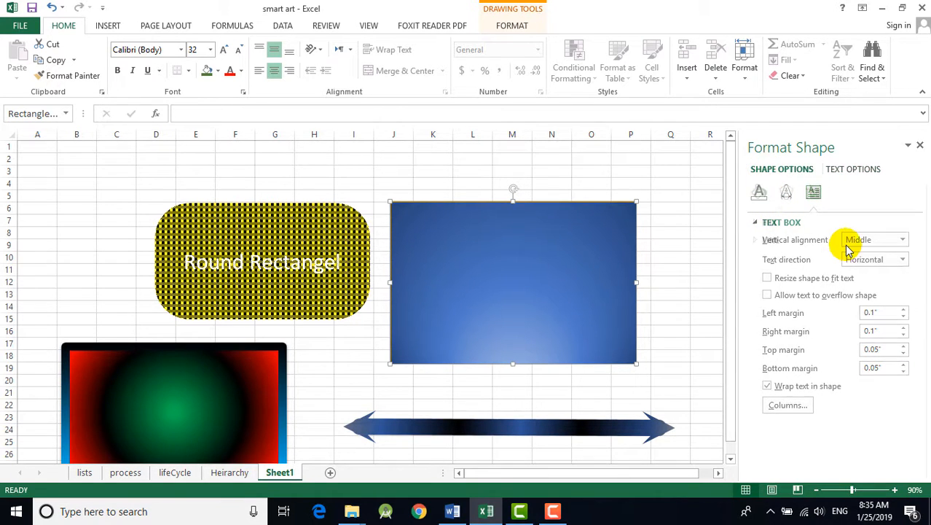